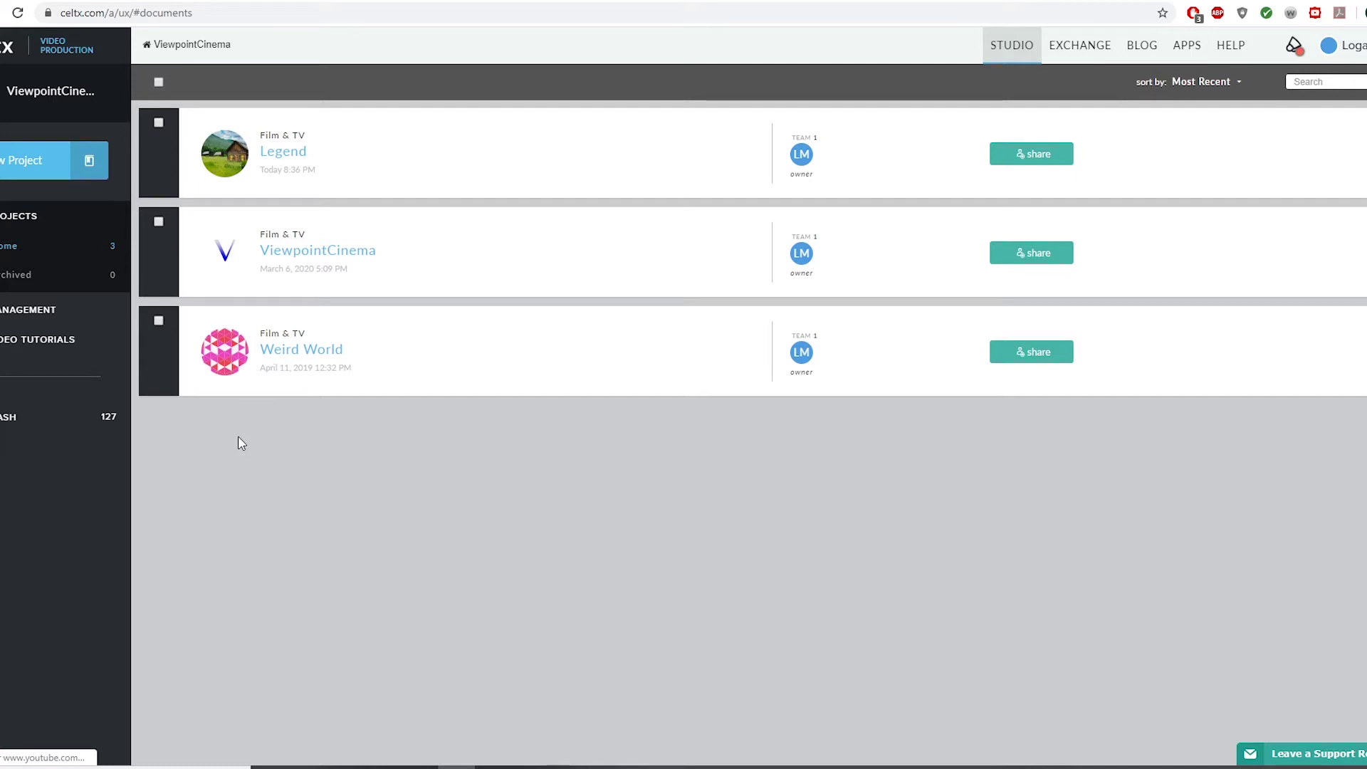
Step: Create a Film & TV project and name it 'New Project'
{"action": "left_click", "coordinate": [33, 163]}
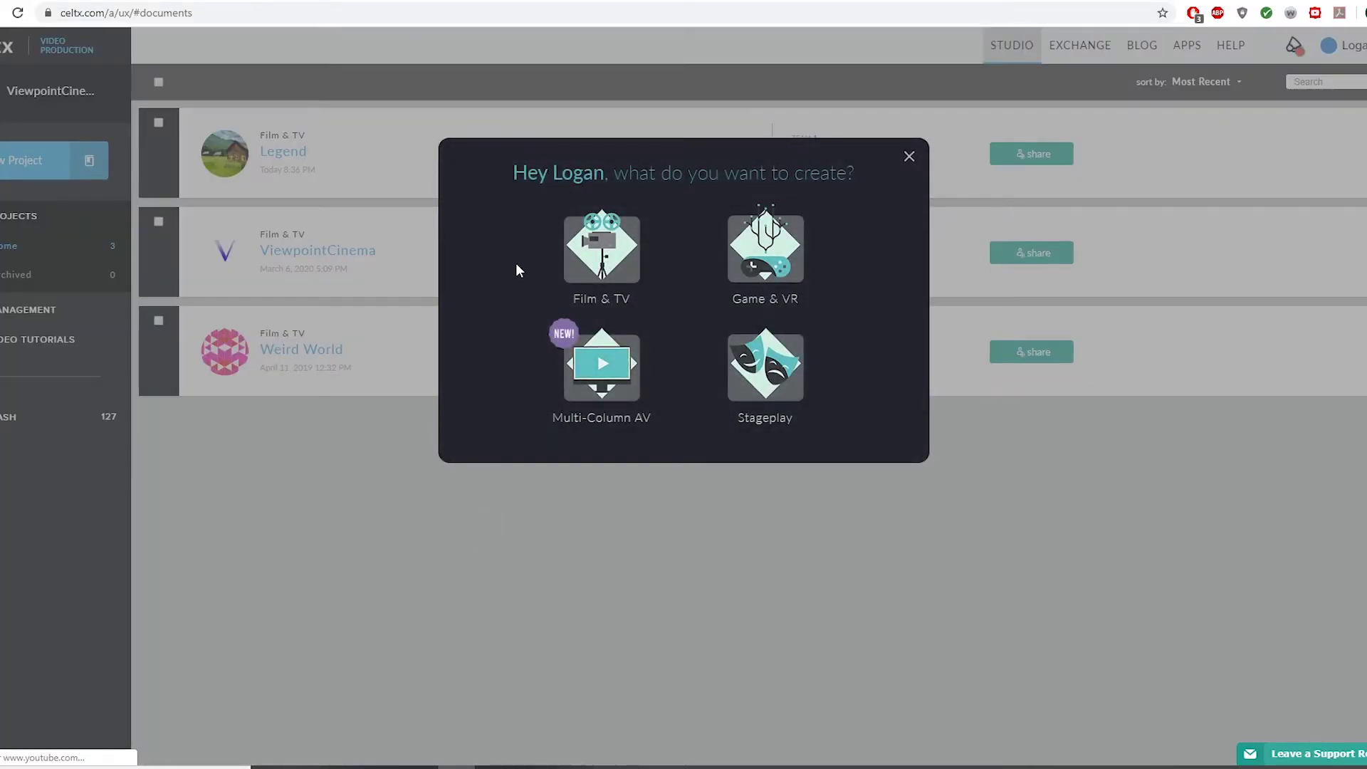
{"action": "left_click", "coordinate": [610, 256]}
{"action": "left_click", "coordinate": [590, 246]}
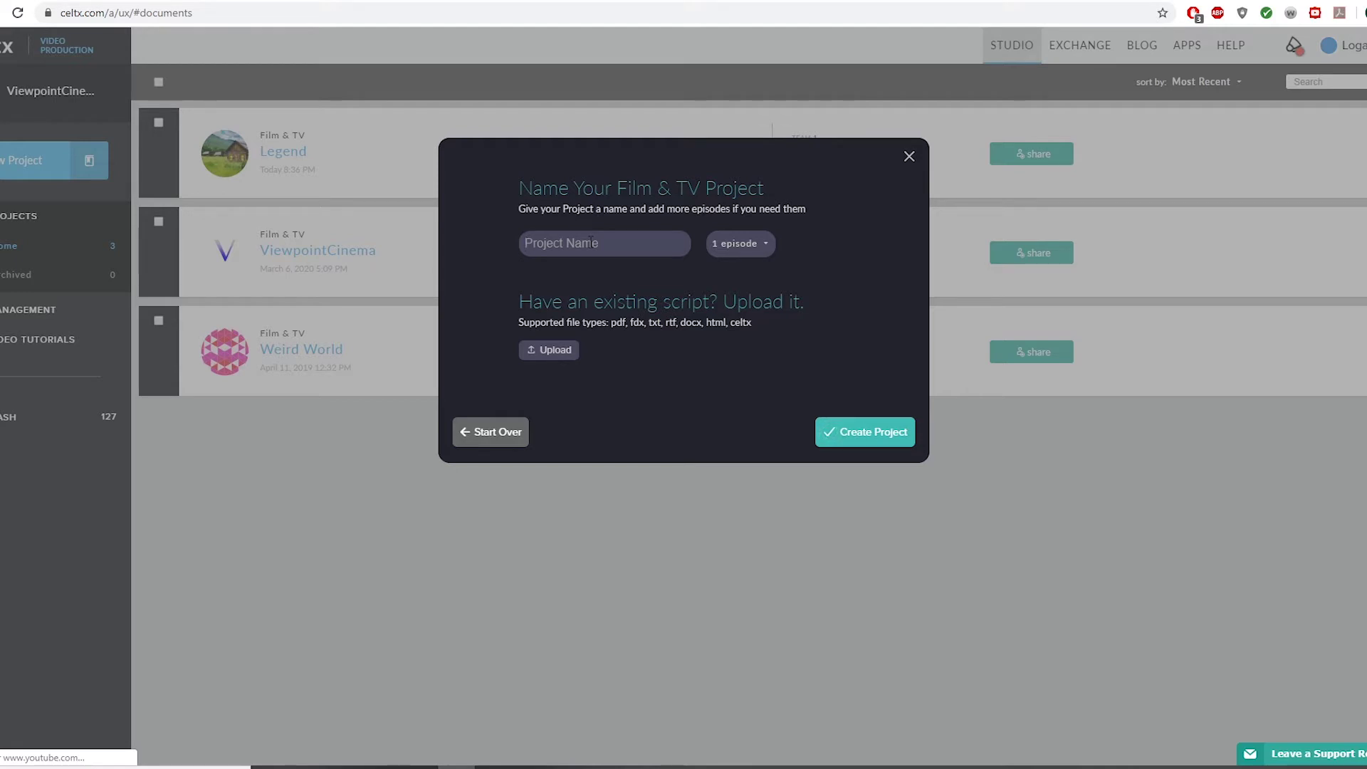
{"action": "type", "text": "New Project"}
{"action": "key", "text": "Return"}
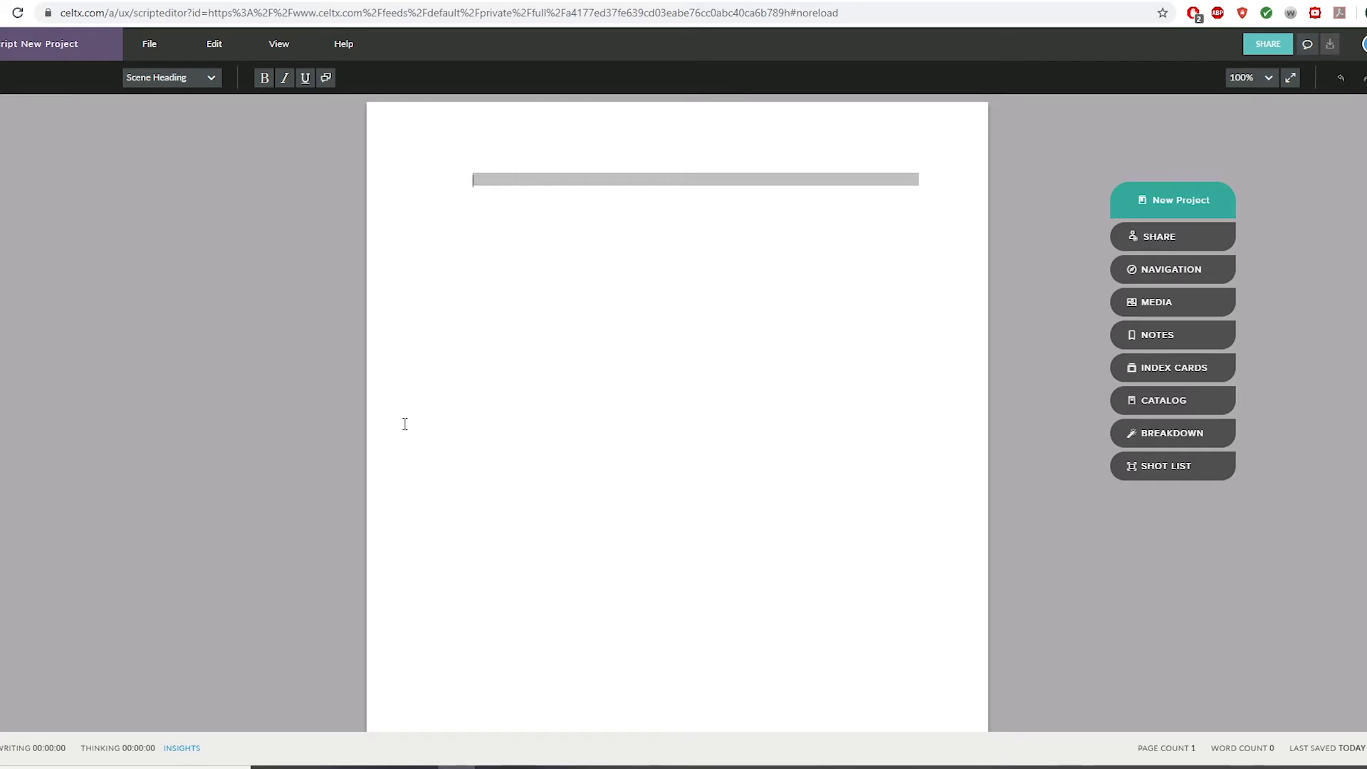
Step: Write the scene heading 'INT. DINER - DAY' and the action line 'TONY walks into the diner. He sees a BEAR'
{"action": "type", "text": "INT."}
{"action": "type", "text": "DINER"}
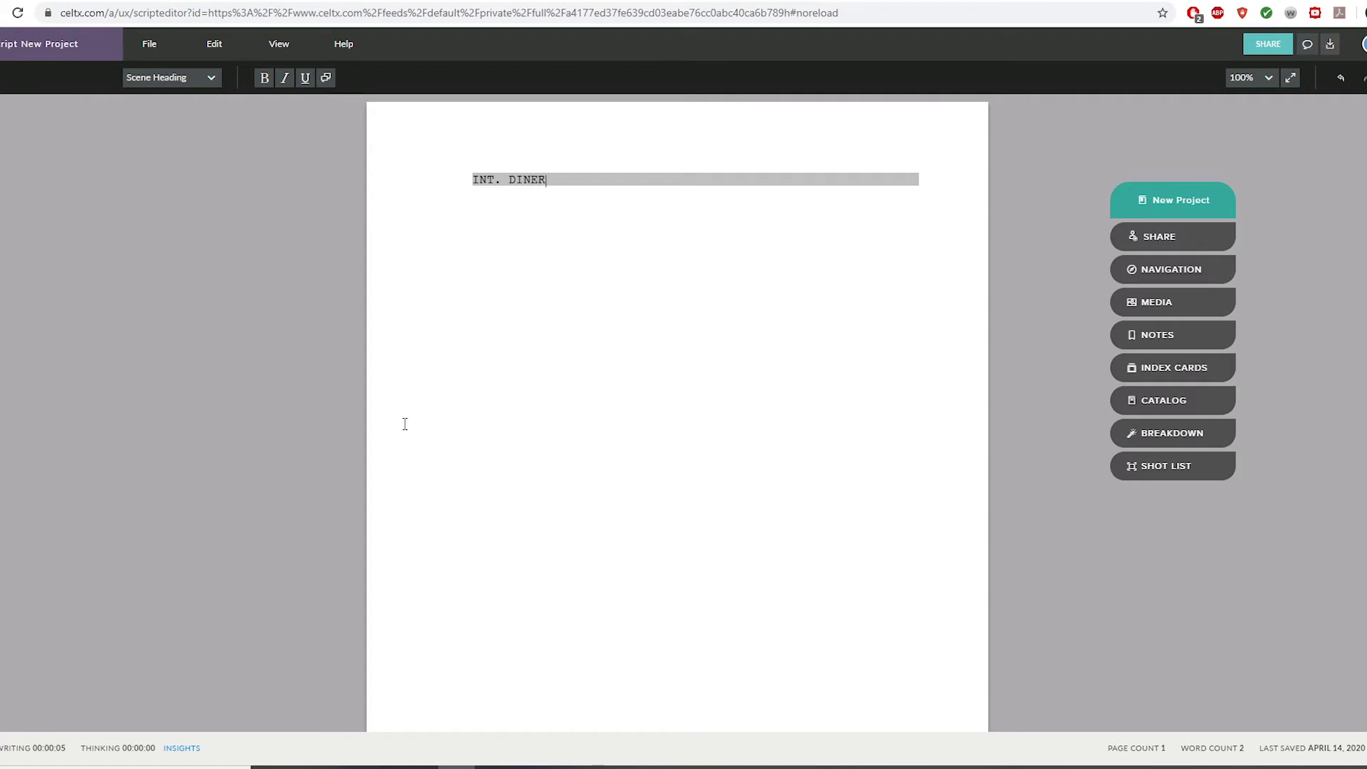
{"action": "type", "text": " - DAY"}
{"action": "key", "text": "Return"}
{"action": "type", "text": "TONY walks into the din"}
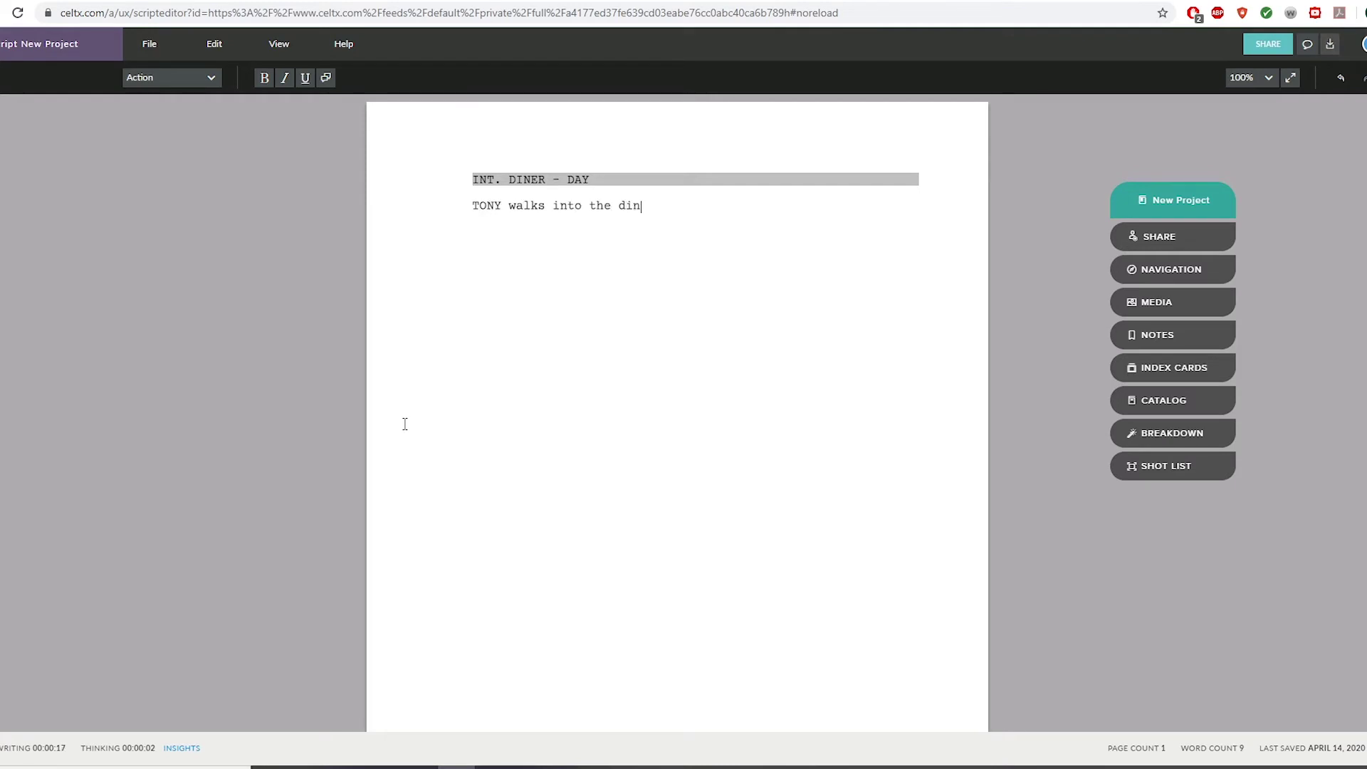
{"action": "type", "text": "er. He see"}
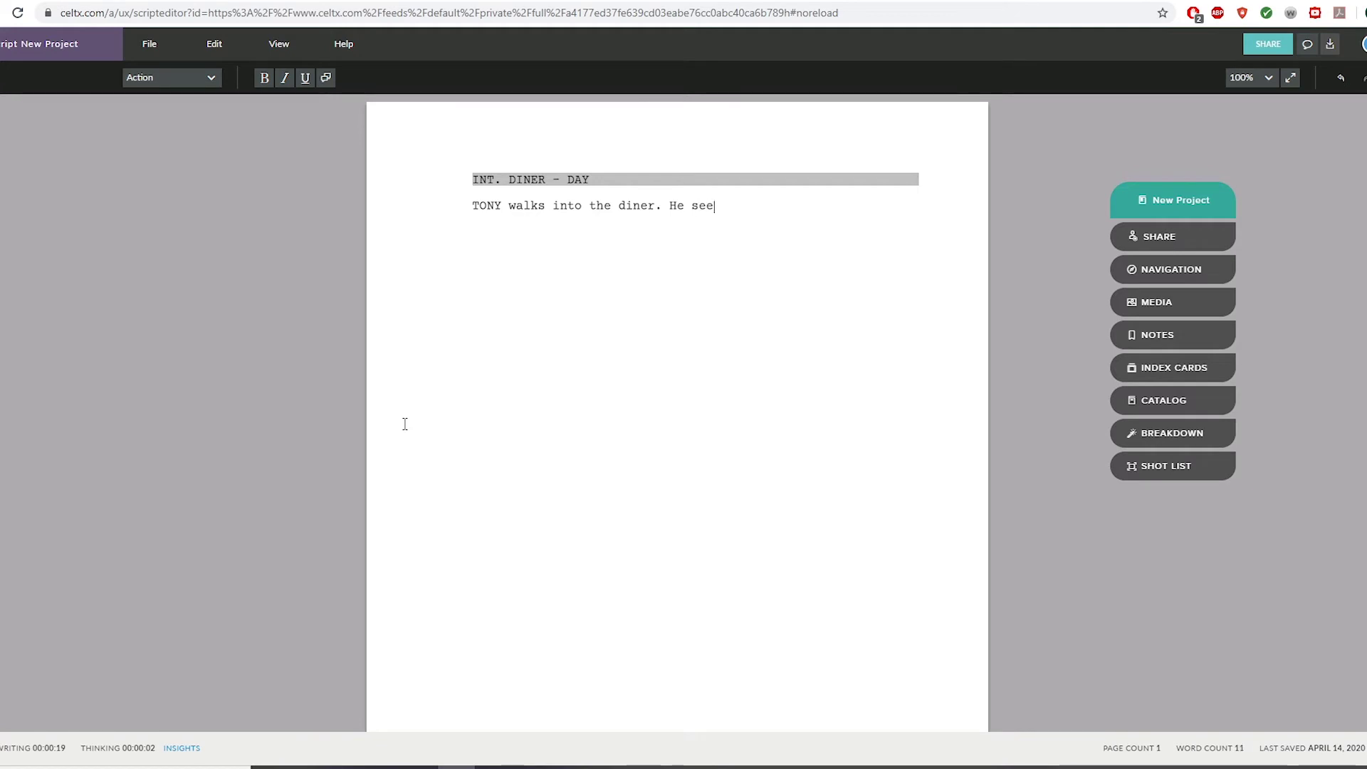
{"action": "type", "text": "s a BEAR."}
{"action": "left_click", "coordinate": [176, 83]}
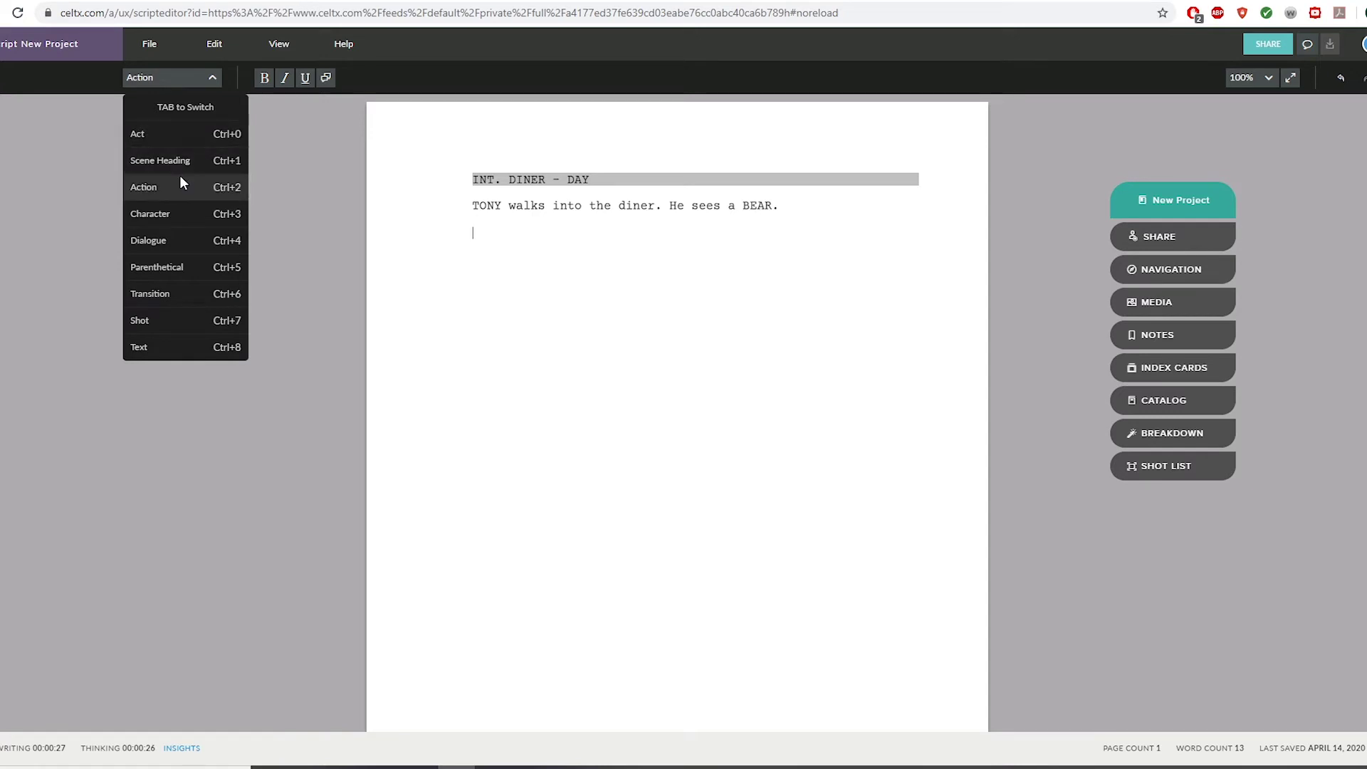
Step: Add a TONY character cue with the dialogue line 'A bear!'
{"action": "left_click", "coordinate": [483, 236]}
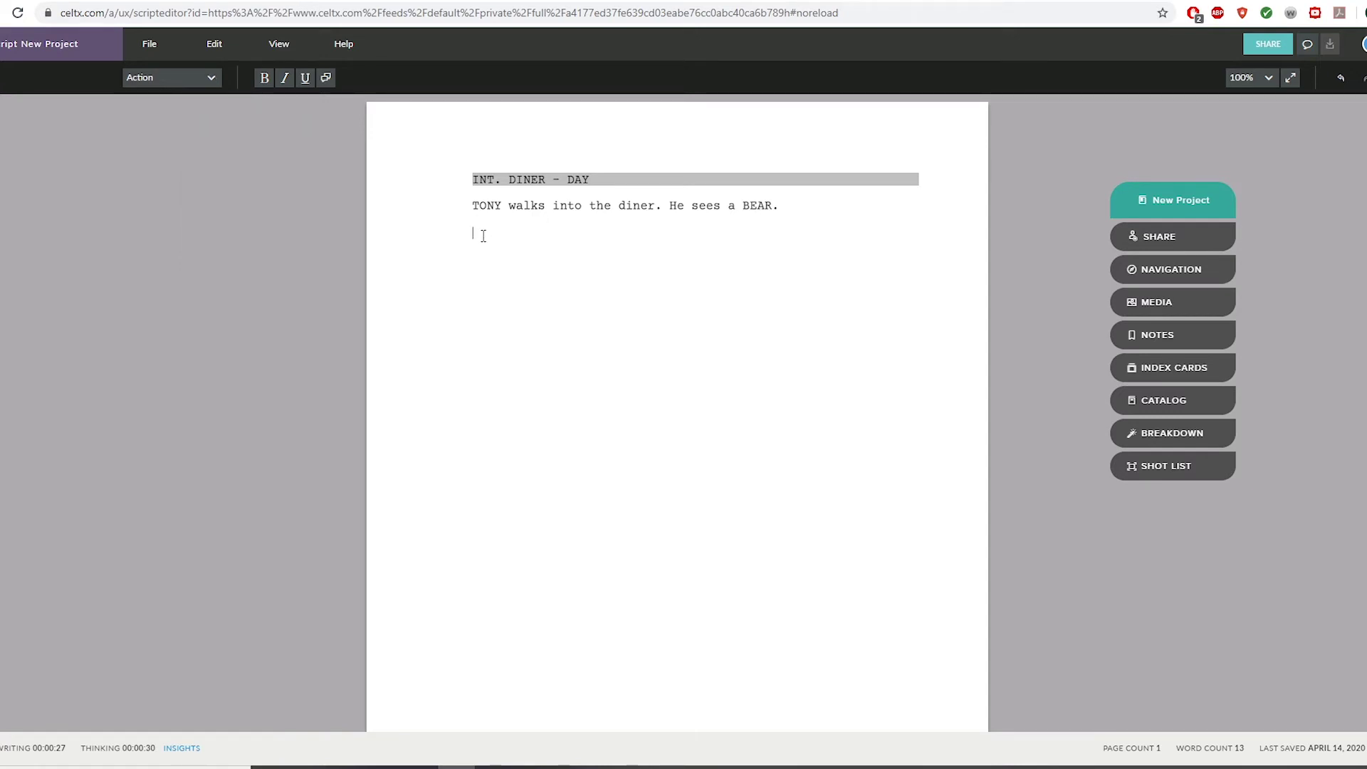
{"action": "key", "text": "Tab"}
{"action": "type", "text": "TONY"}
{"action": "key", "text": "Return"}
{"action": "key", "text": "Tab"}
{"action": "key", "text": "Tab"}
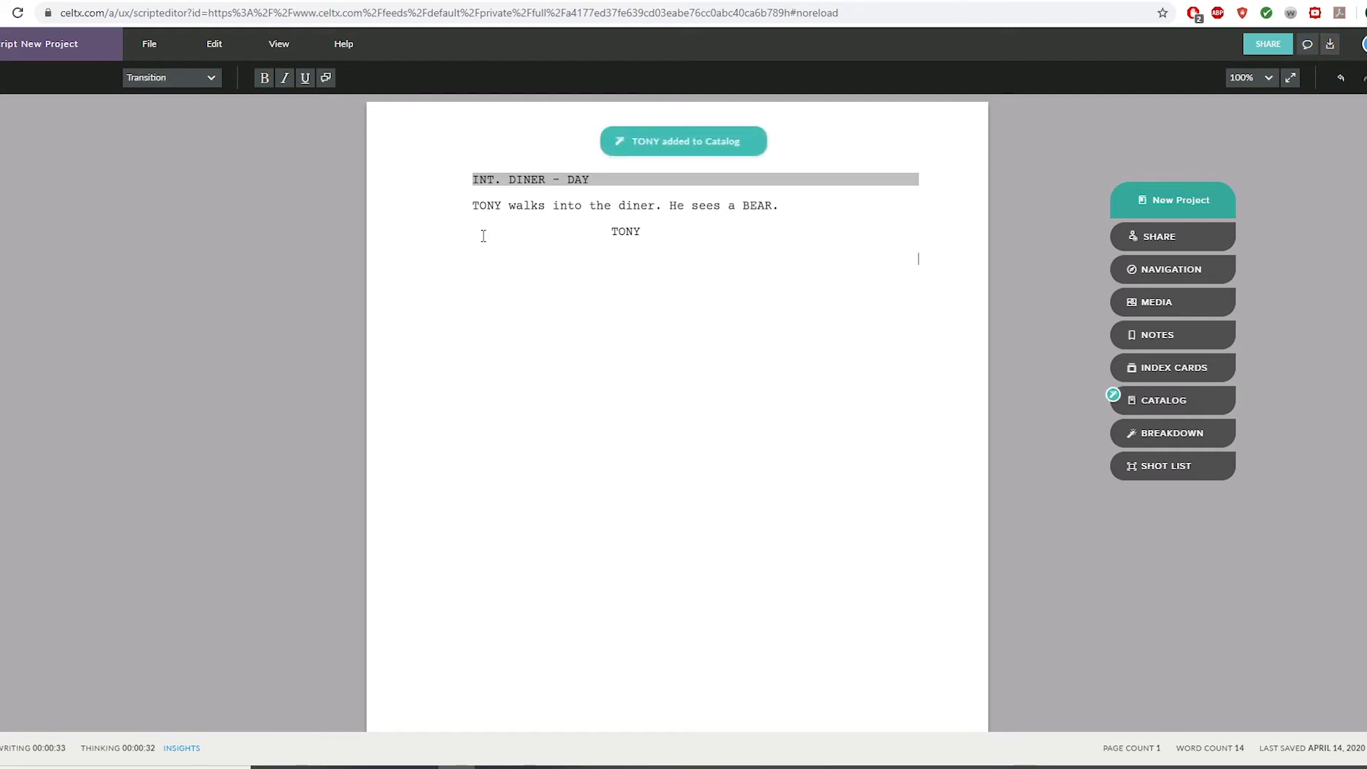
{"action": "key", "text": "Tab"}
{"action": "key", "text": "Tab"}
{"action": "key", "text": "Tab"}
{"action": "key", "text": "Tab"}
{"action": "key", "text": "Tab"}
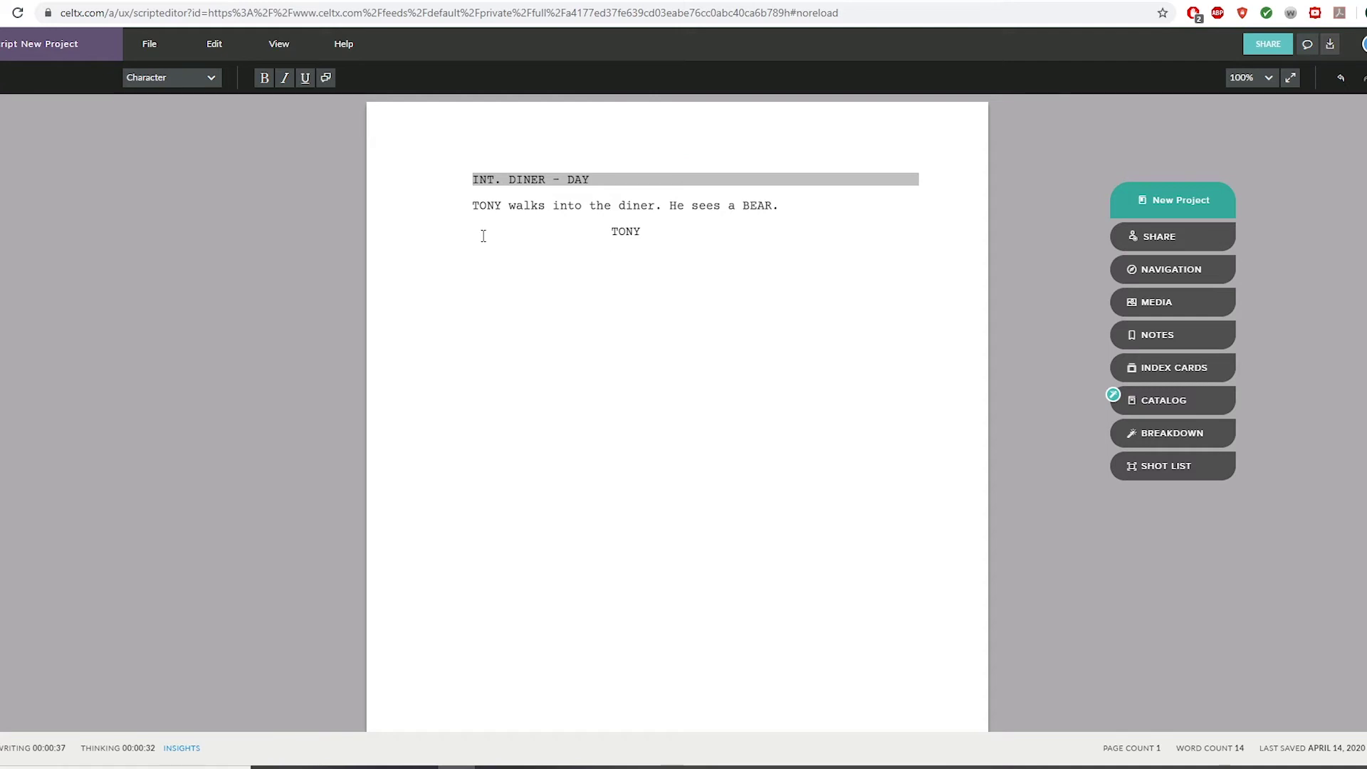
{"action": "key", "text": "Return"}
{"action": "type", "text": "A bear!"}
Step: Add a BEAR character cue with the parenthetical '(Growls)' beneath it
{"action": "key", "text": "Return"}
{"action": "type", "text": "BEAR"}
{"action": "key", "text": "Return"}
{"action": "key", "text": "Tab"}
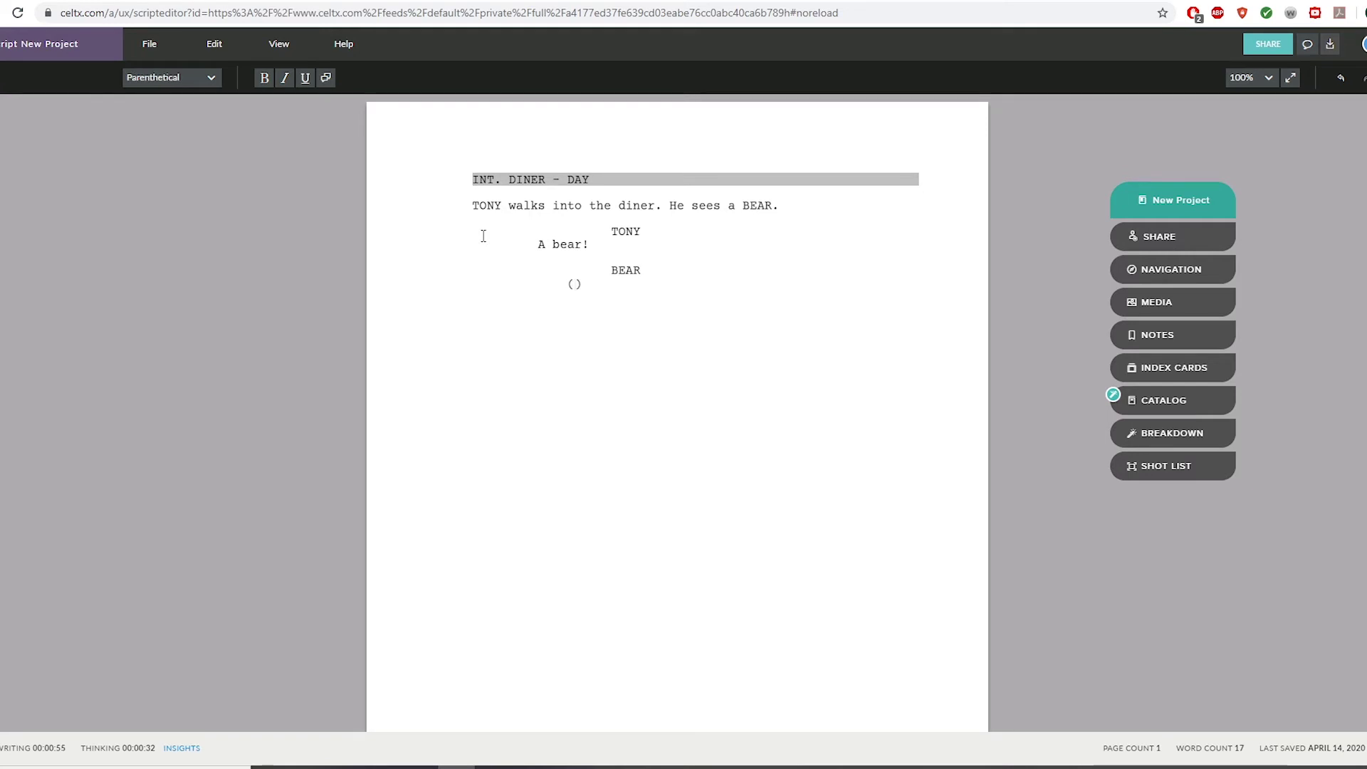
{"action": "key", "text": "Tab"}
{"action": "key", "text": "Tab"}
{"action": "key", "text": "Tab"}
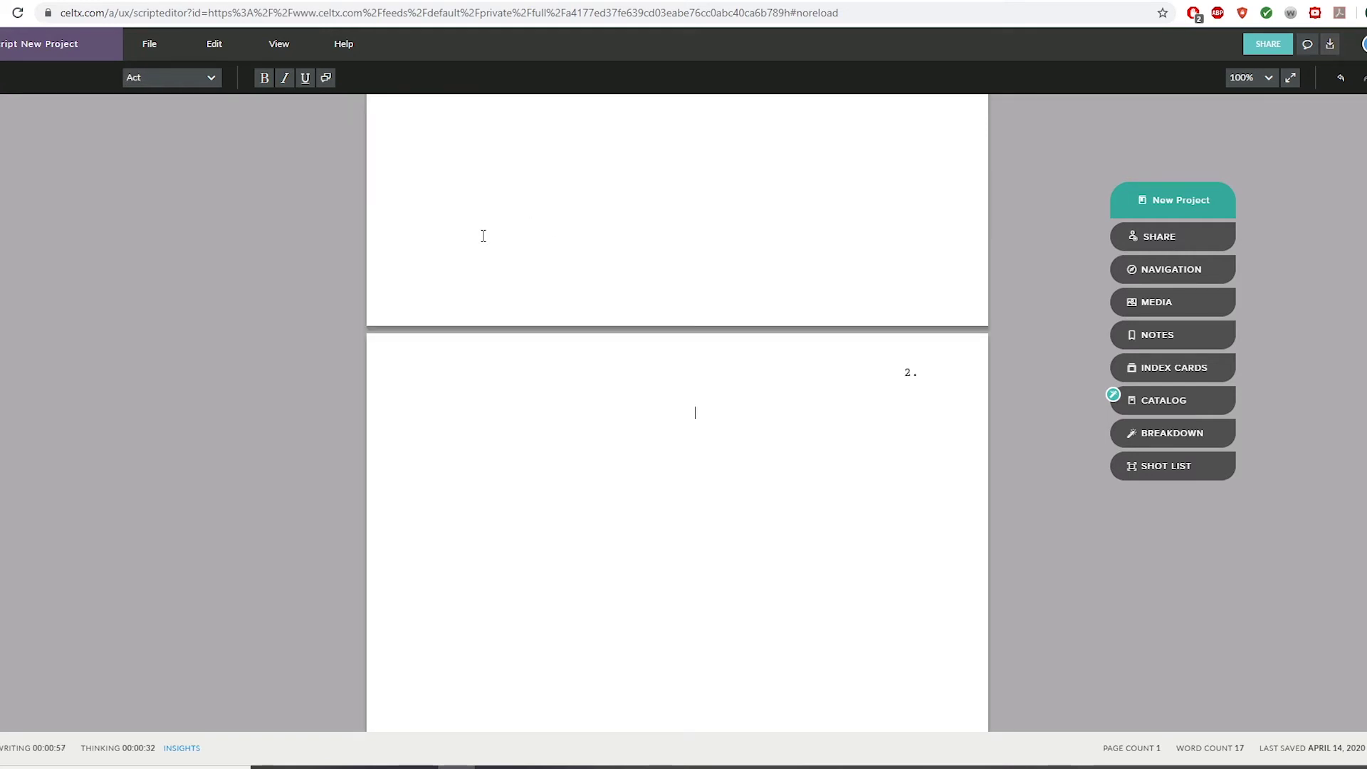
{"action": "key", "text": "Tab"}
{"action": "key", "text": "Tab"}
{"action": "key", "text": "Tab"}
{"action": "key", "text": "Tab"}
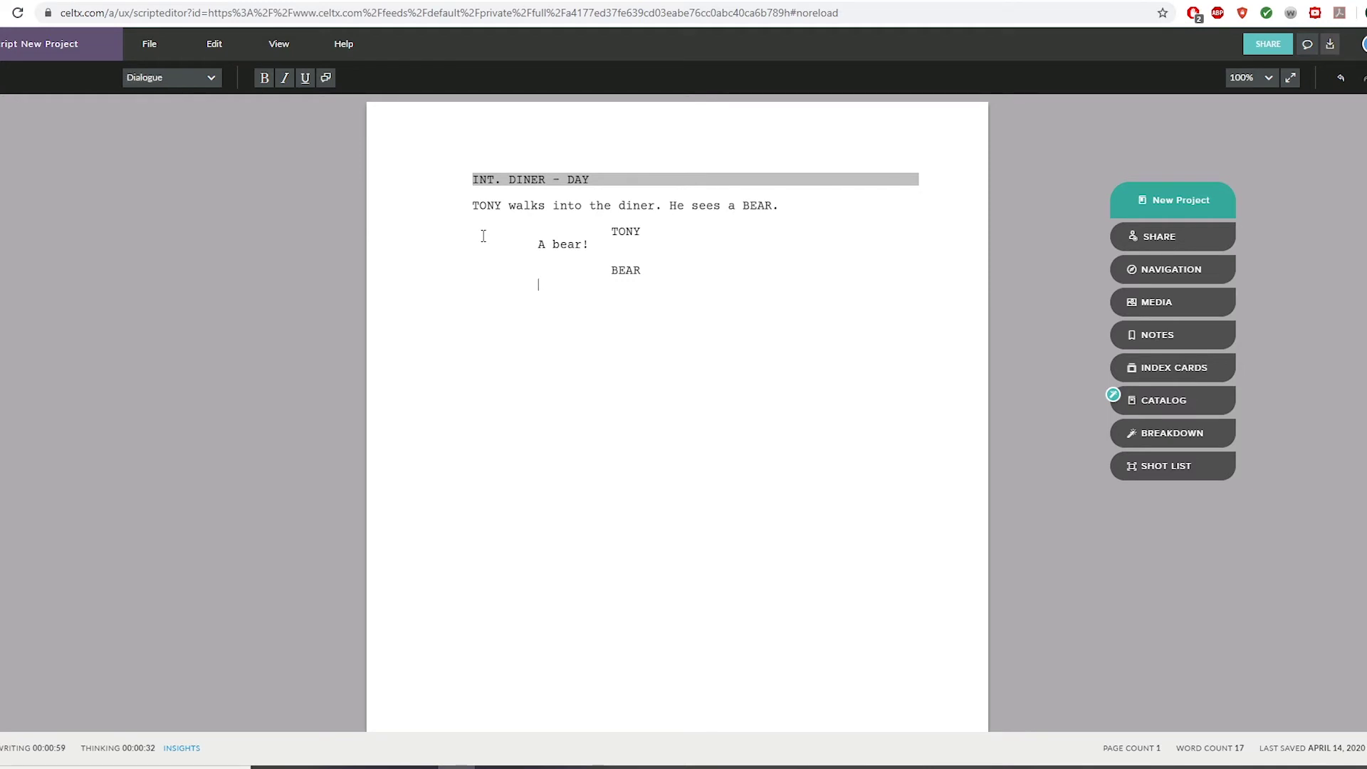
{"action": "key", "text": "Tab"}
{"action": "left_click", "coordinate": [155, 78]}
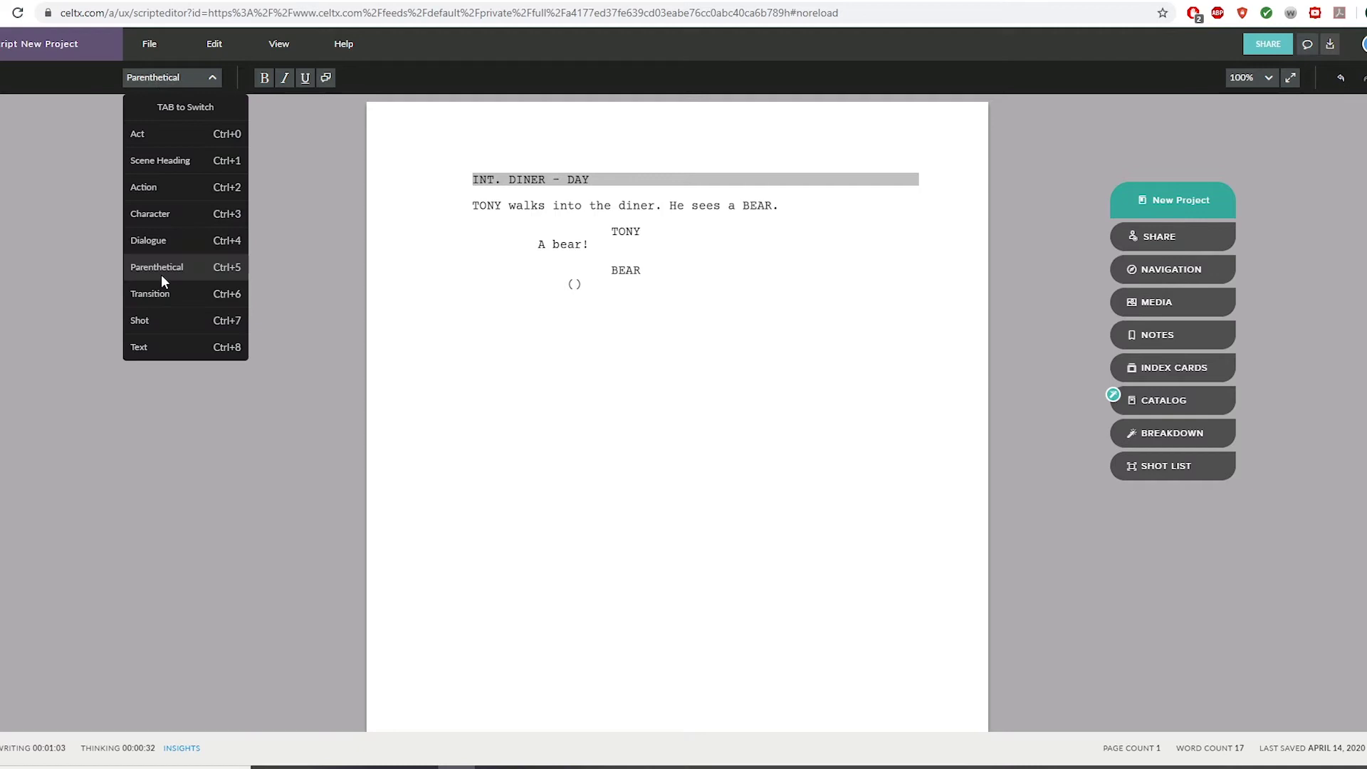
{"action": "left_click", "coordinate": [575, 288]}
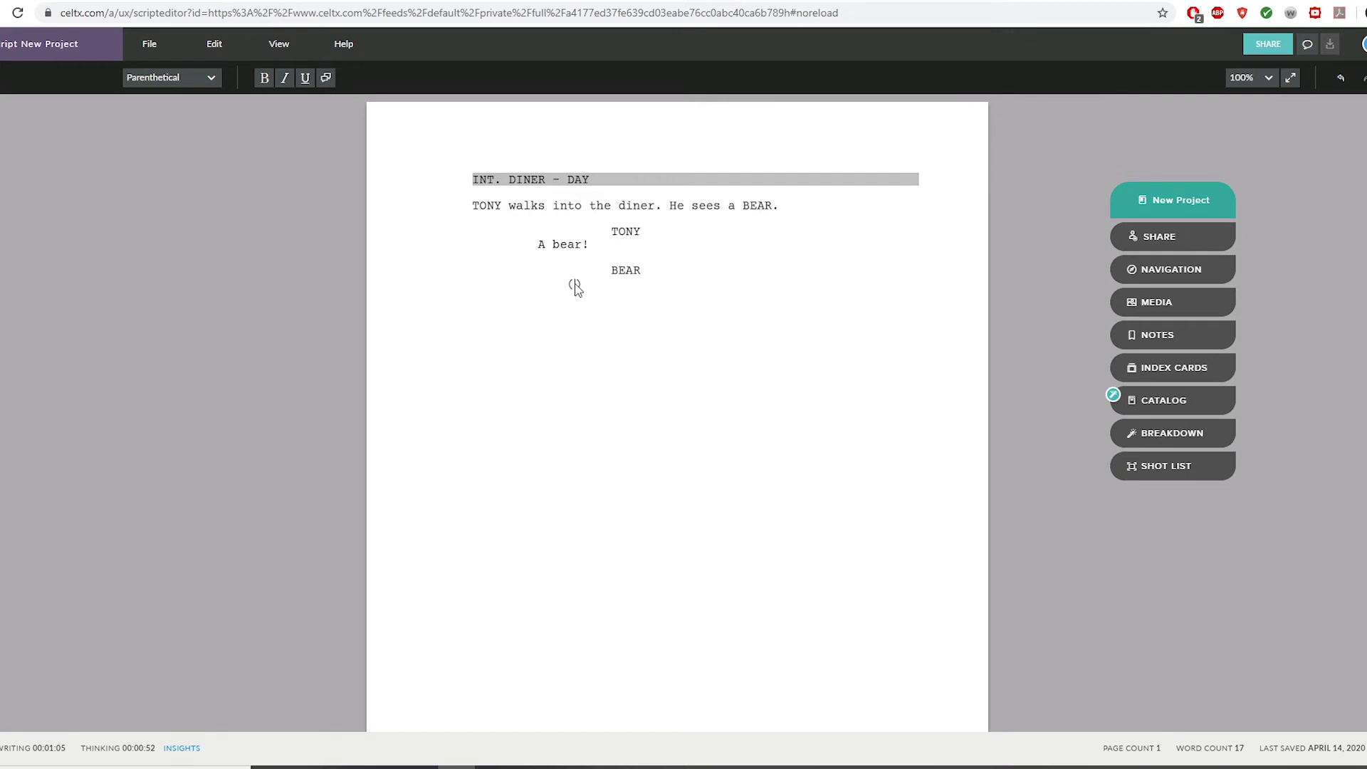
{"action": "type", "text": "Growls"}
{"action": "key", "text": "Return"}
{"action": "key", "text": "Return"}
Step: Add a 'CUT TO:' transition, then start a new scene heading line below it
{"action": "left_click", "coordinate": [183, 86]}
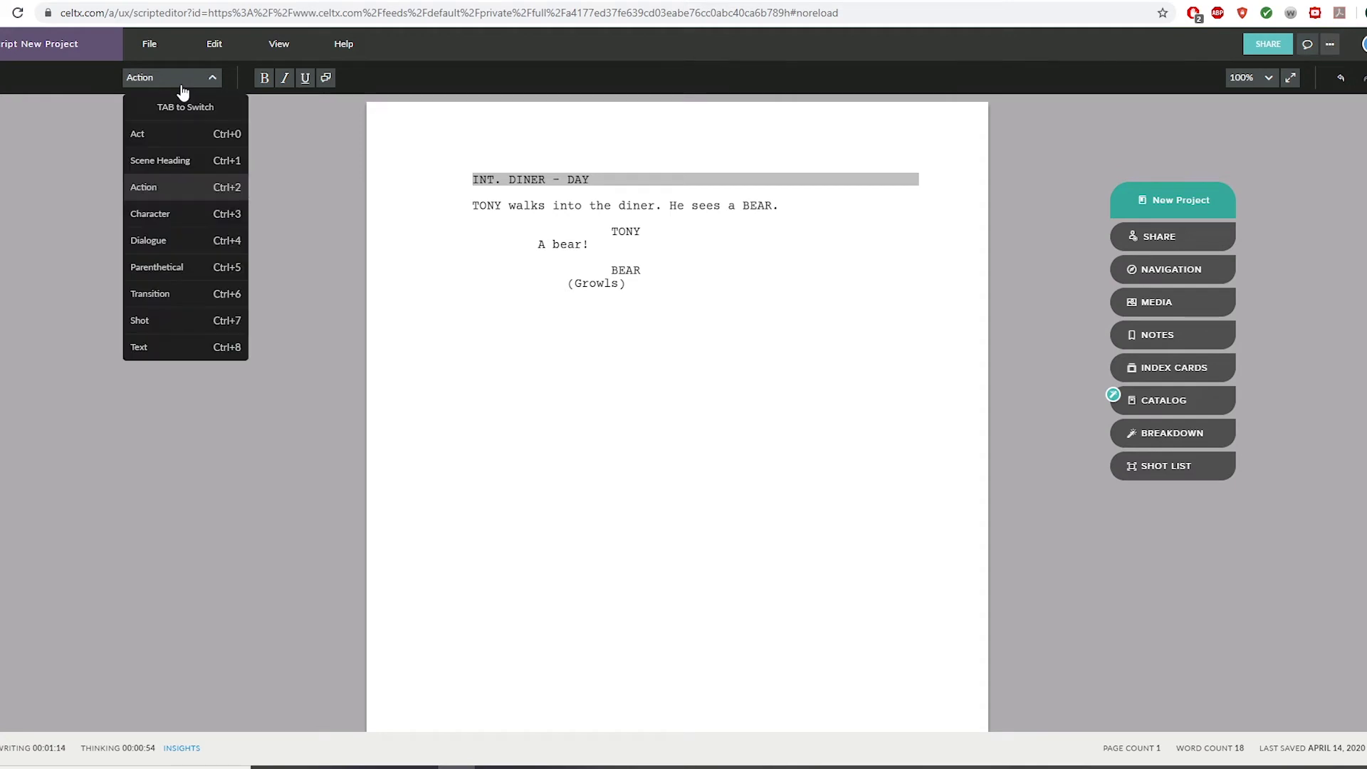
{"action": "left_click", "coordinate": [169, 292]}
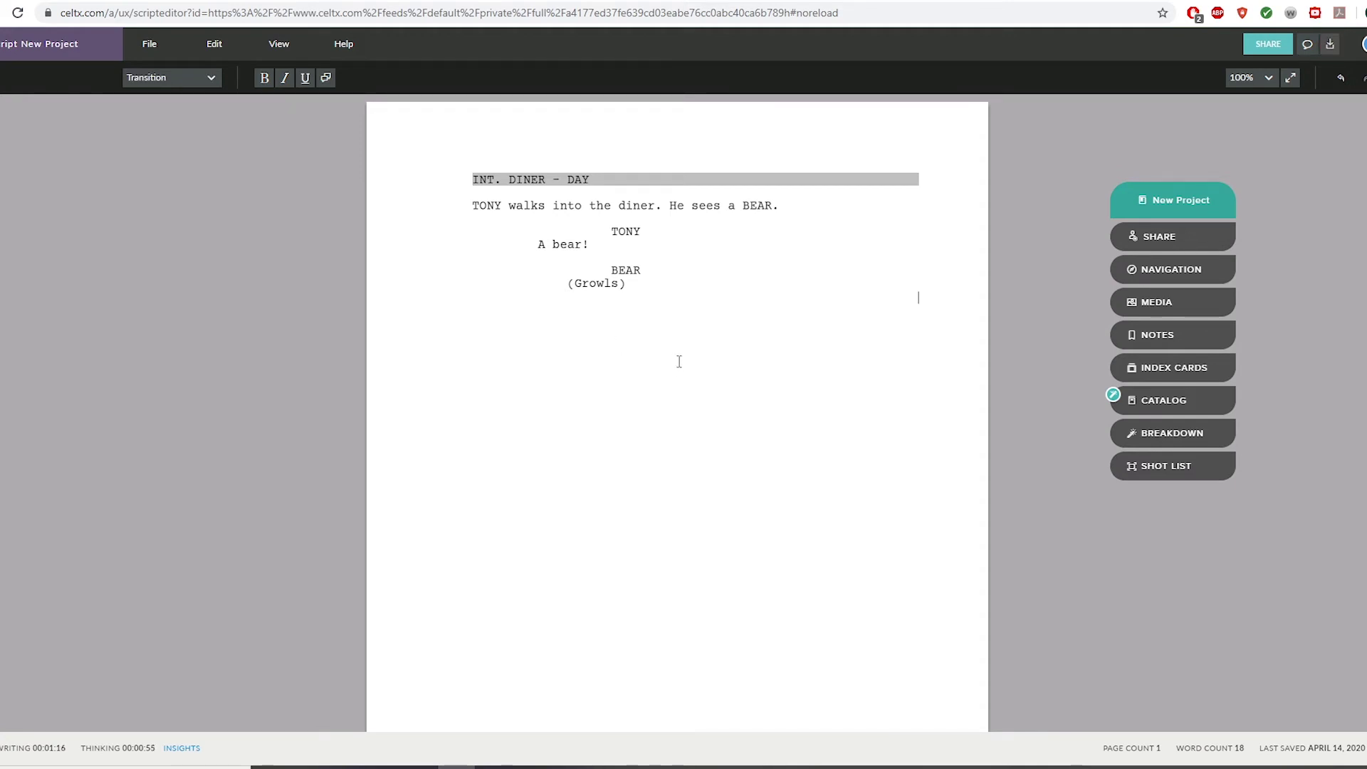
{"action": "type", "text": "CUT TO:"}
{"action": "key", "text": "Return"}
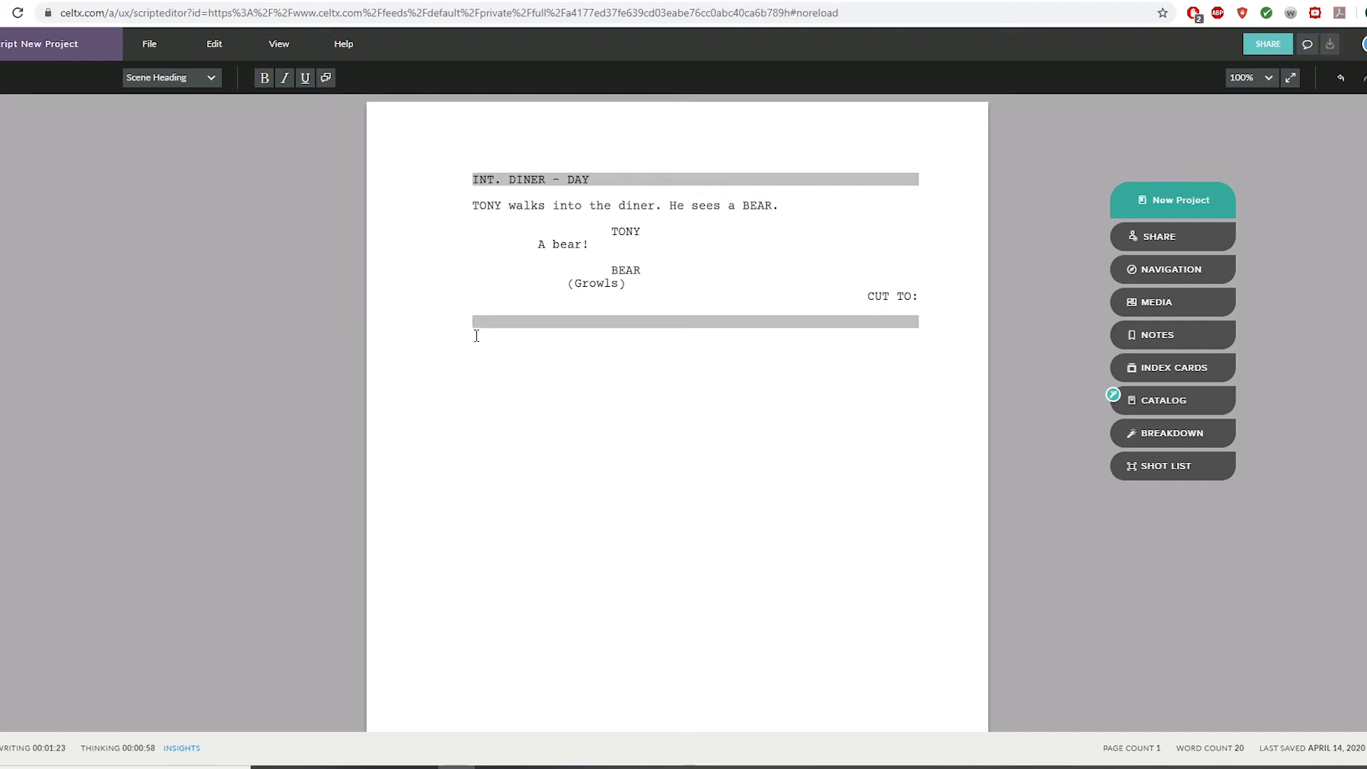
{"action": "scroll", "coordinate": [476, 330], "scroll_direction": "down", "scroll_amount": 2}
{"action": "scroll", "coordinate": [477, 329], "scroll_direction": "up", "scroll_amount": 2}
{"action": "scroll", "coordinate": [214, 287], "scroll_direction": "down", "scroll_amount": 3}
{"action": "scroll", "coordinate": [216, 305], "scroll_direction": "up", "scroll_amount": 3}
{"action": "left_click", "coordinate": [149, 56]}
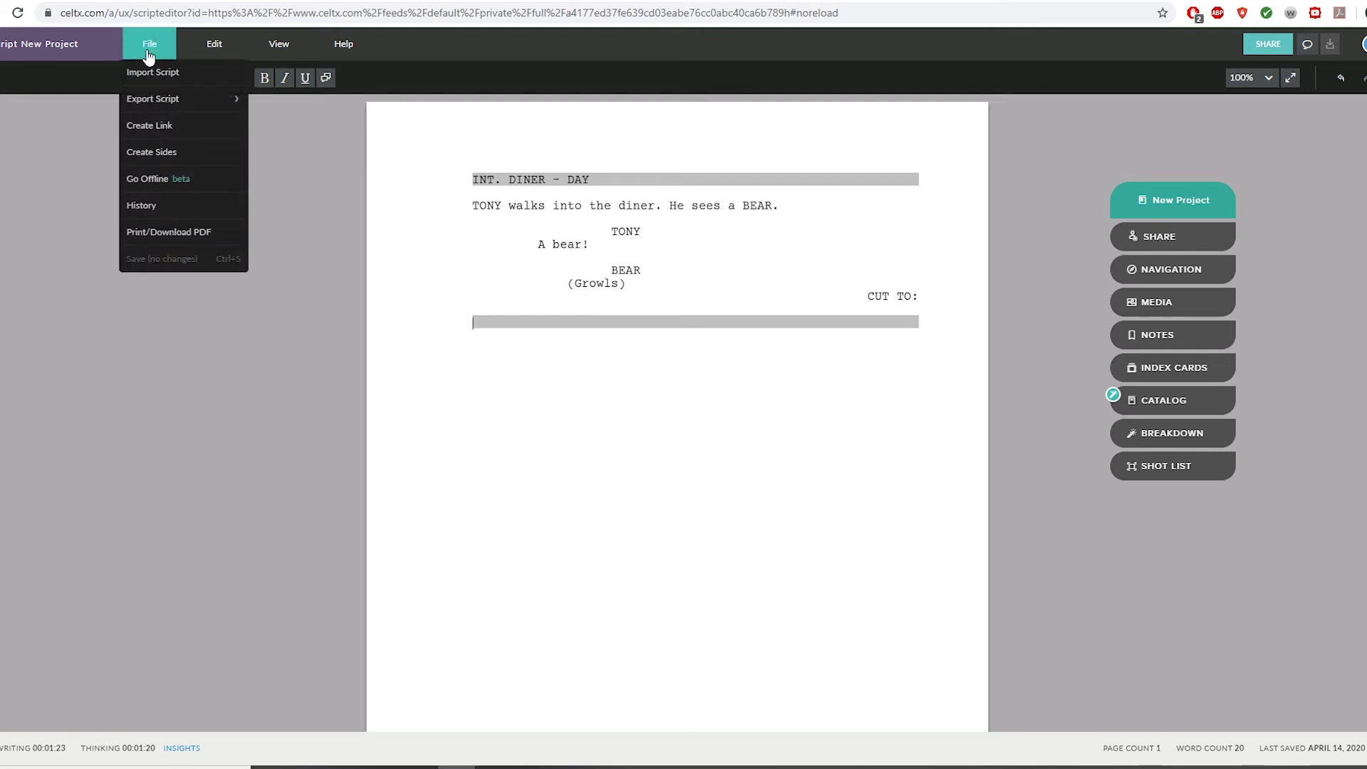
{"action": "left_click", "coordinate": [148, 234]}
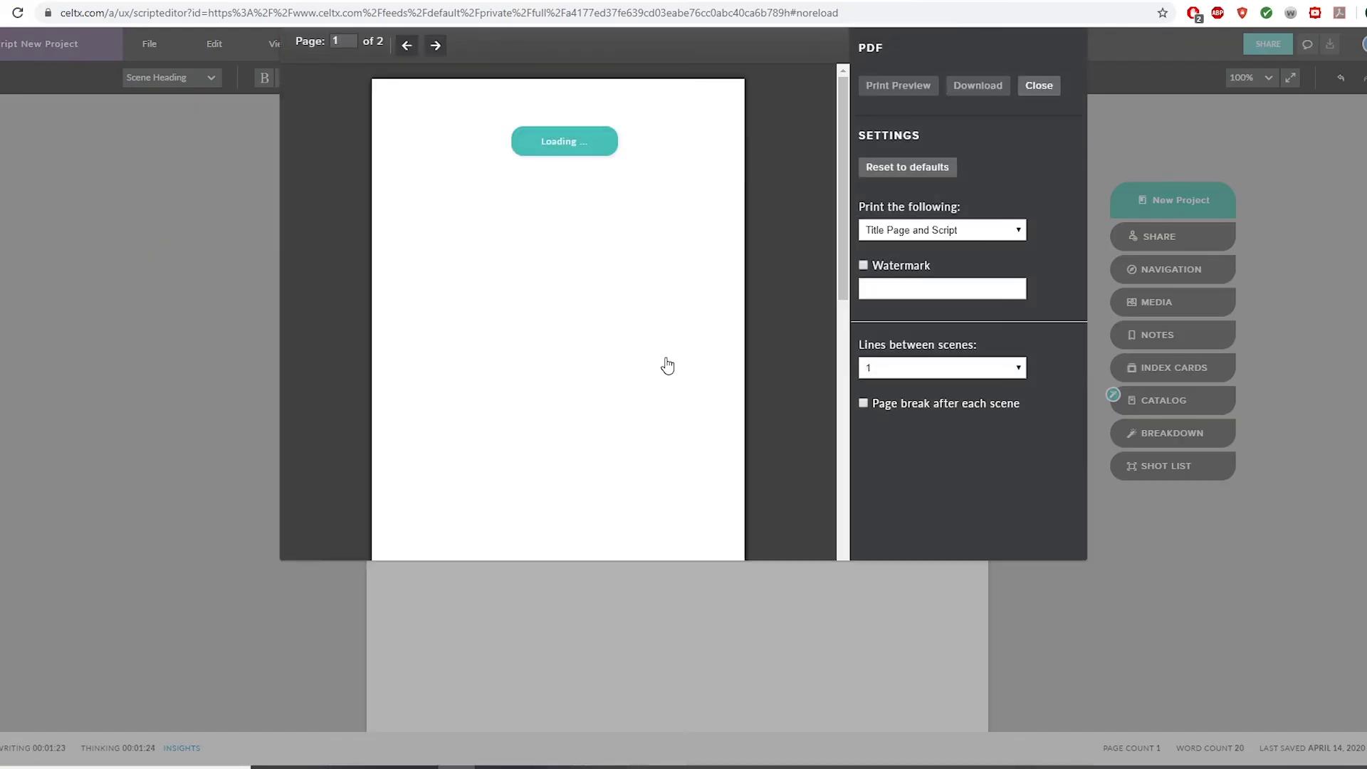
{"action": "scroll", "coordinate": [632, 390], "scroll_direction": "down", "scroll_amount": 8}
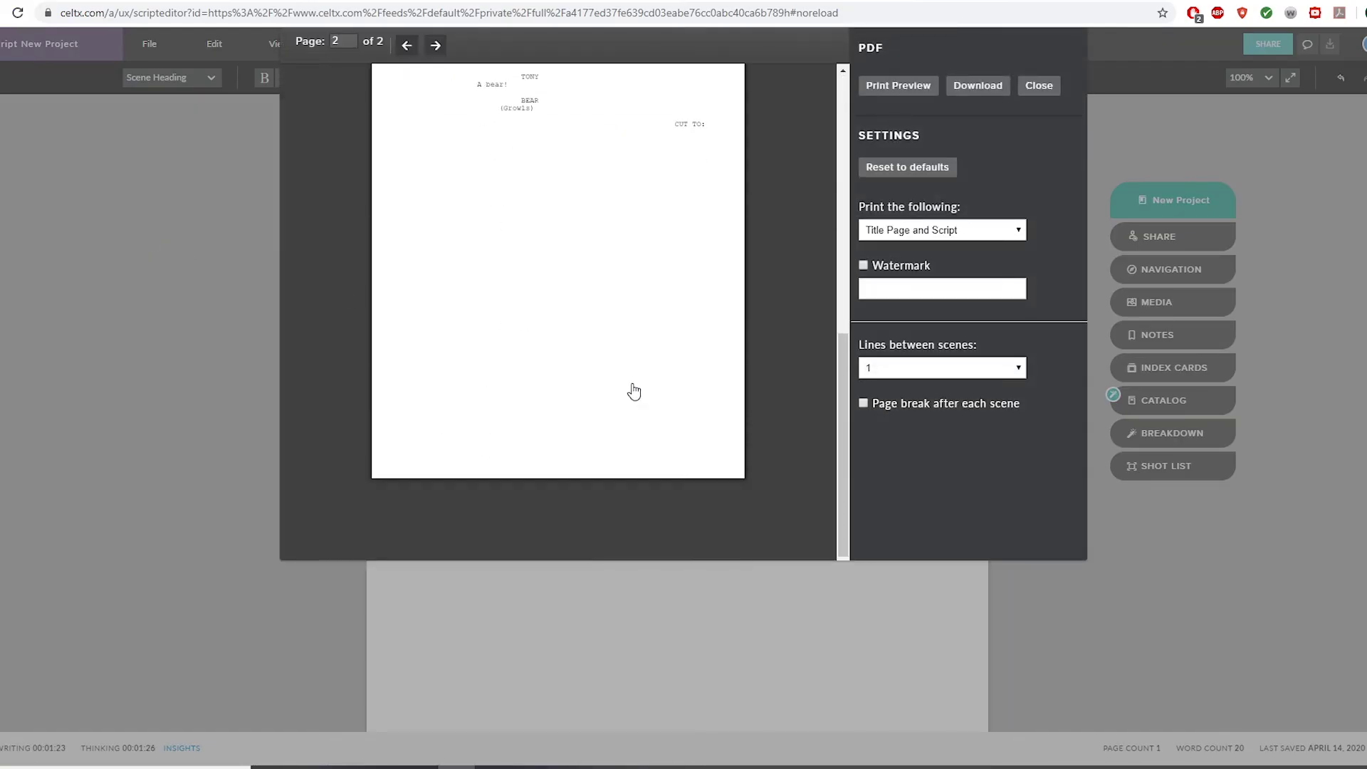
{"action": "scroll", "coordinate": [632, 388], "scroll_direction": "up", "scroll_amount": 3}
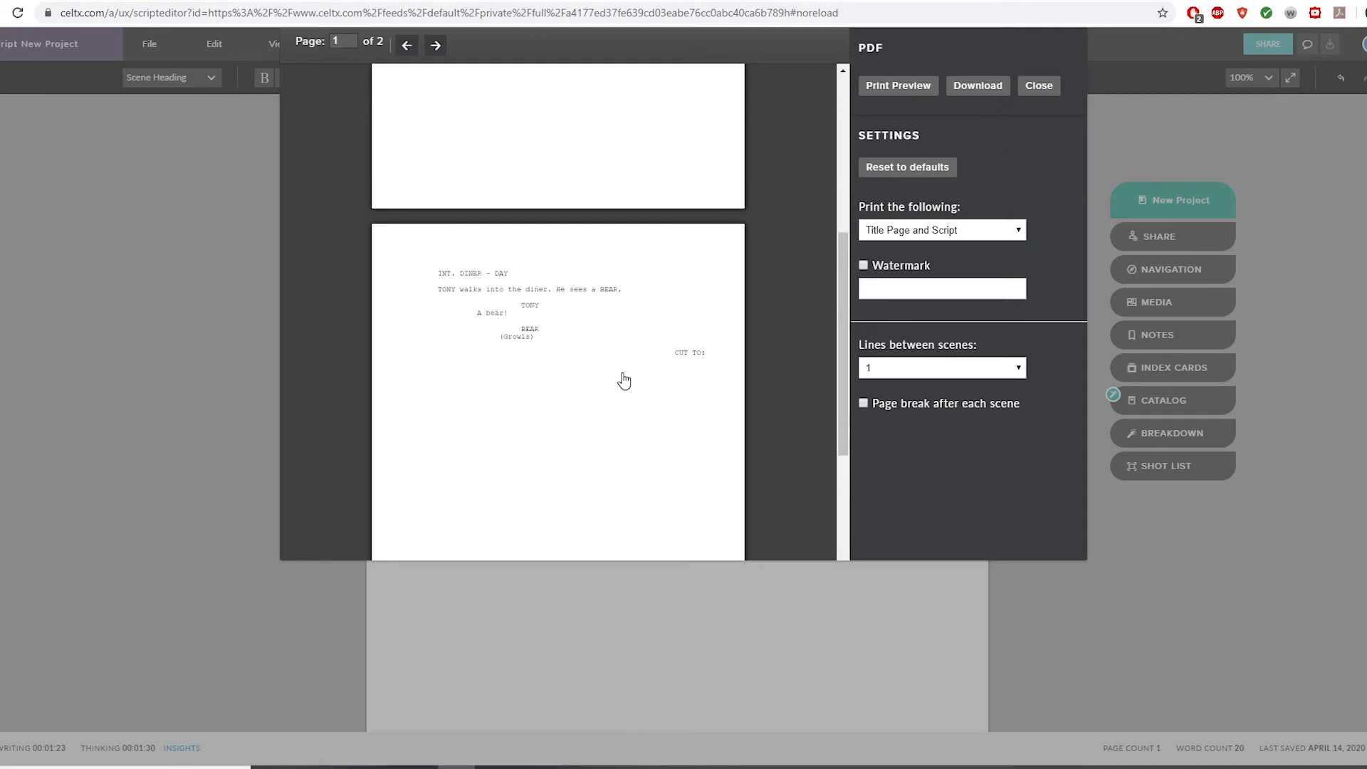
{"action": "scroll", "coordinate": [612, 391], "scroll_direction": "up", "scroll_amount": 1}
{"action": "scroll", "coordinate": [602, 402], "scroll_direction": "down", "scroll_amount": 1}
{"action": "scroll", "coordinate": [602, 403], "scroll_direction": "up", "scroll_amount": 5}
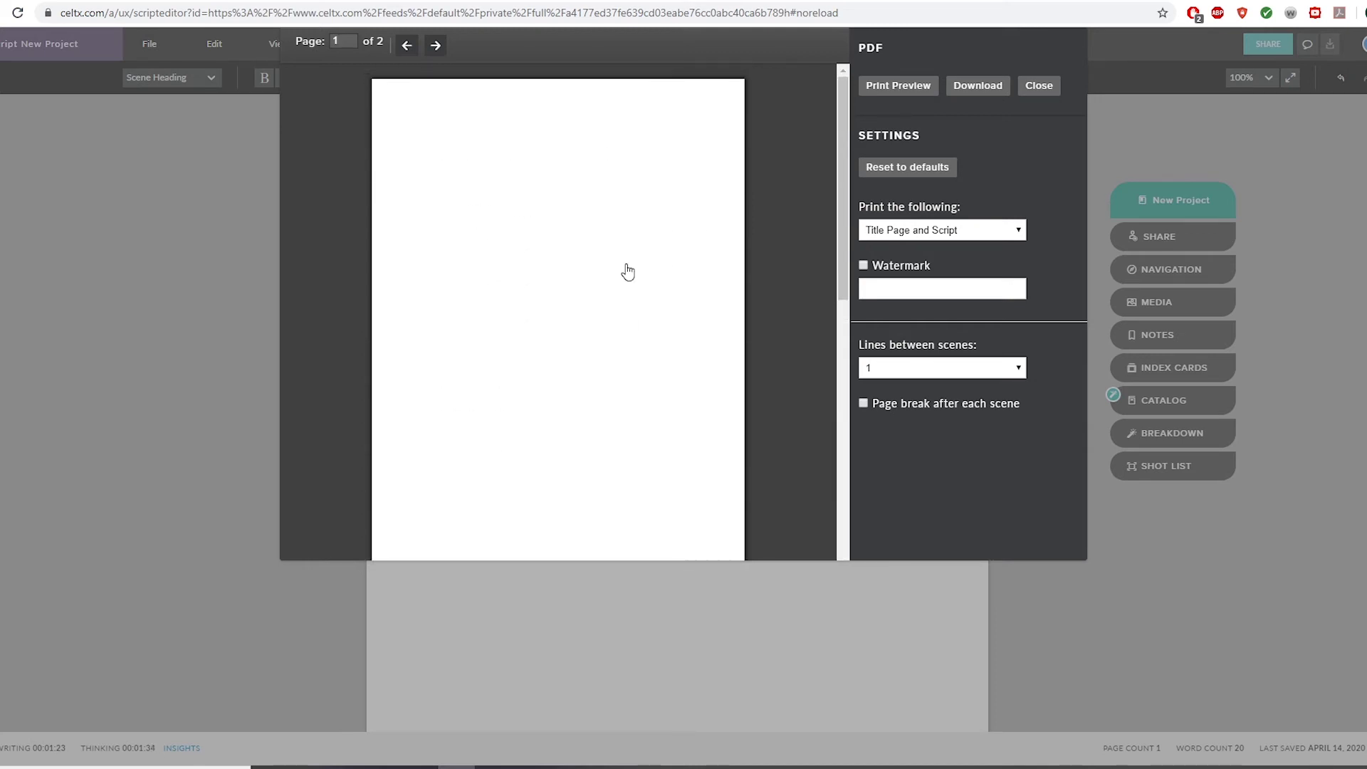
{"action": "left_click", "coordinate": [1045, 88]}
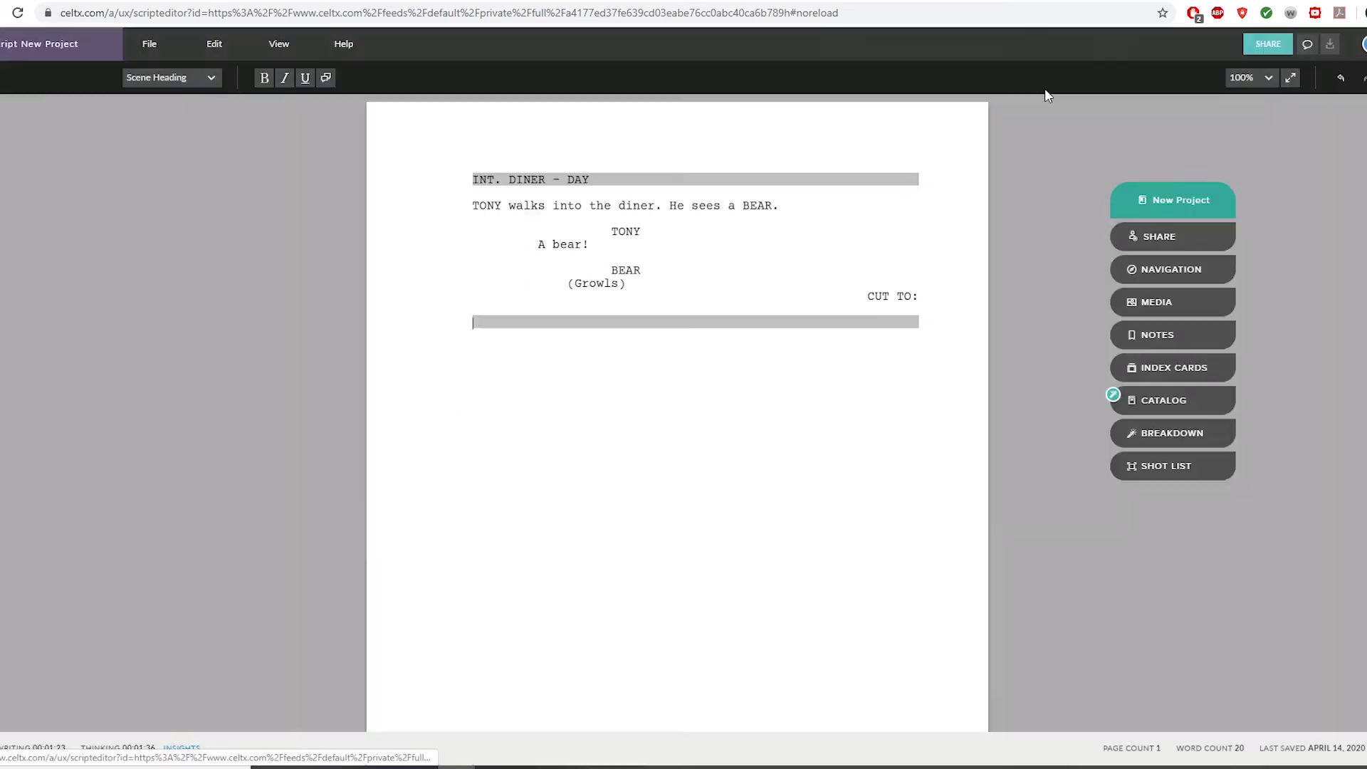
{"action": "left_click", "coordinate": [227, 46]}
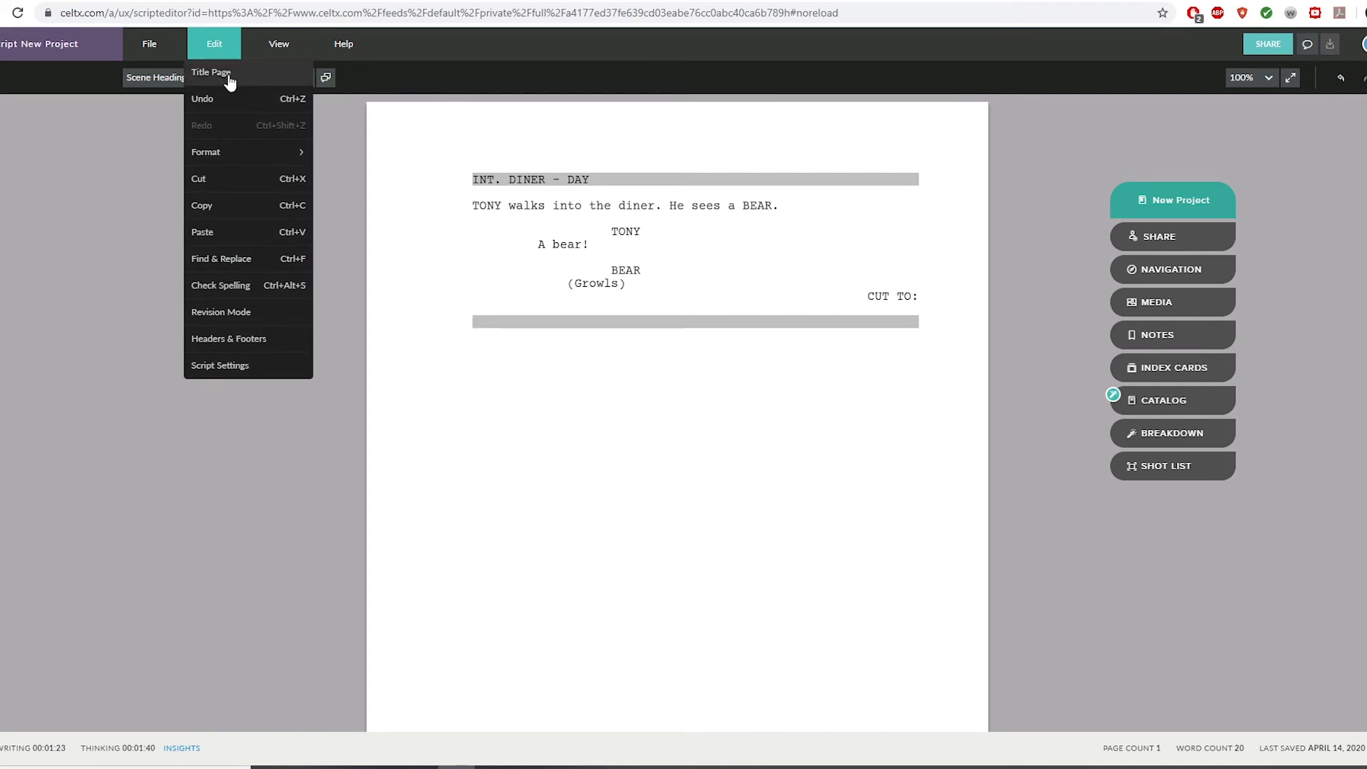
Step: Fill in the title page: title 'A Bear in the Diner', by-line 'By', and the author's name
{"action": "left_click", "coordinate": [220, 73]}
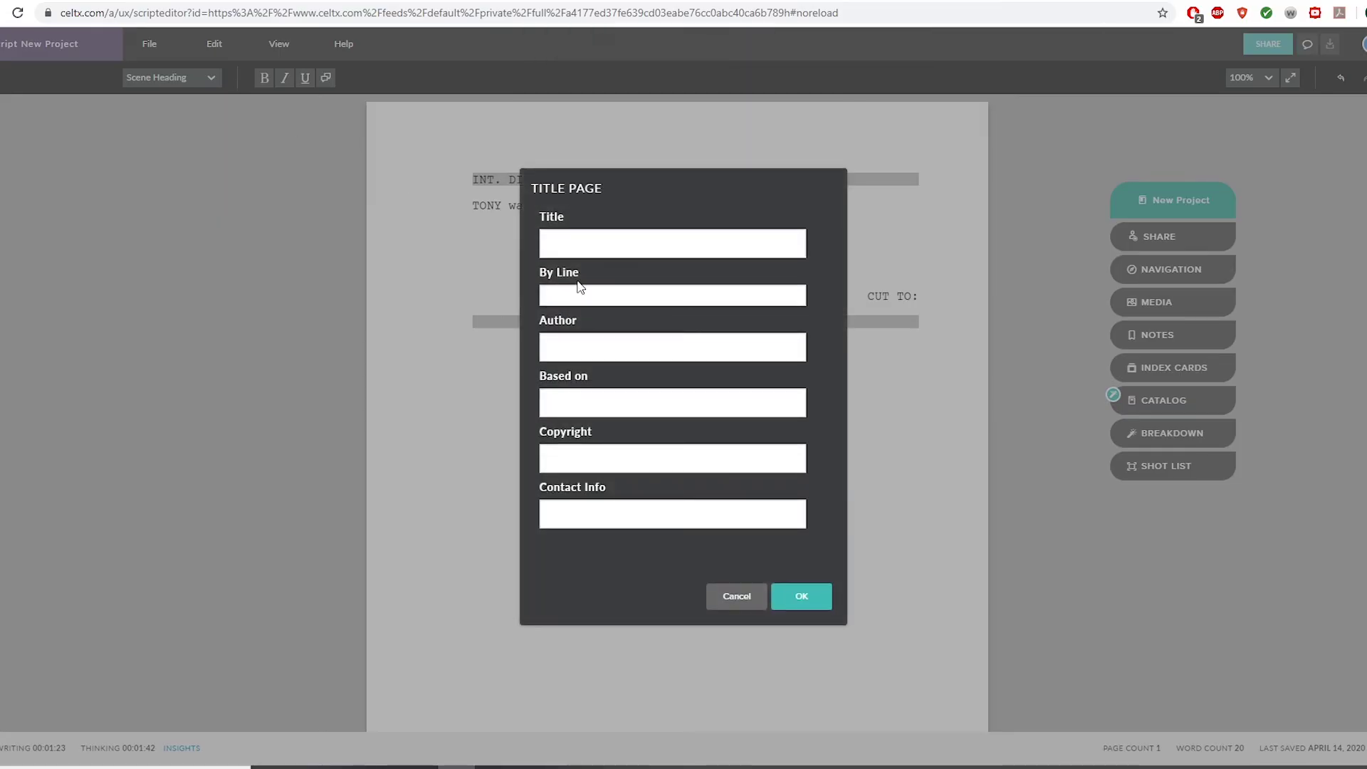
{"action": "left_click", "coordinate": [565, 235]}
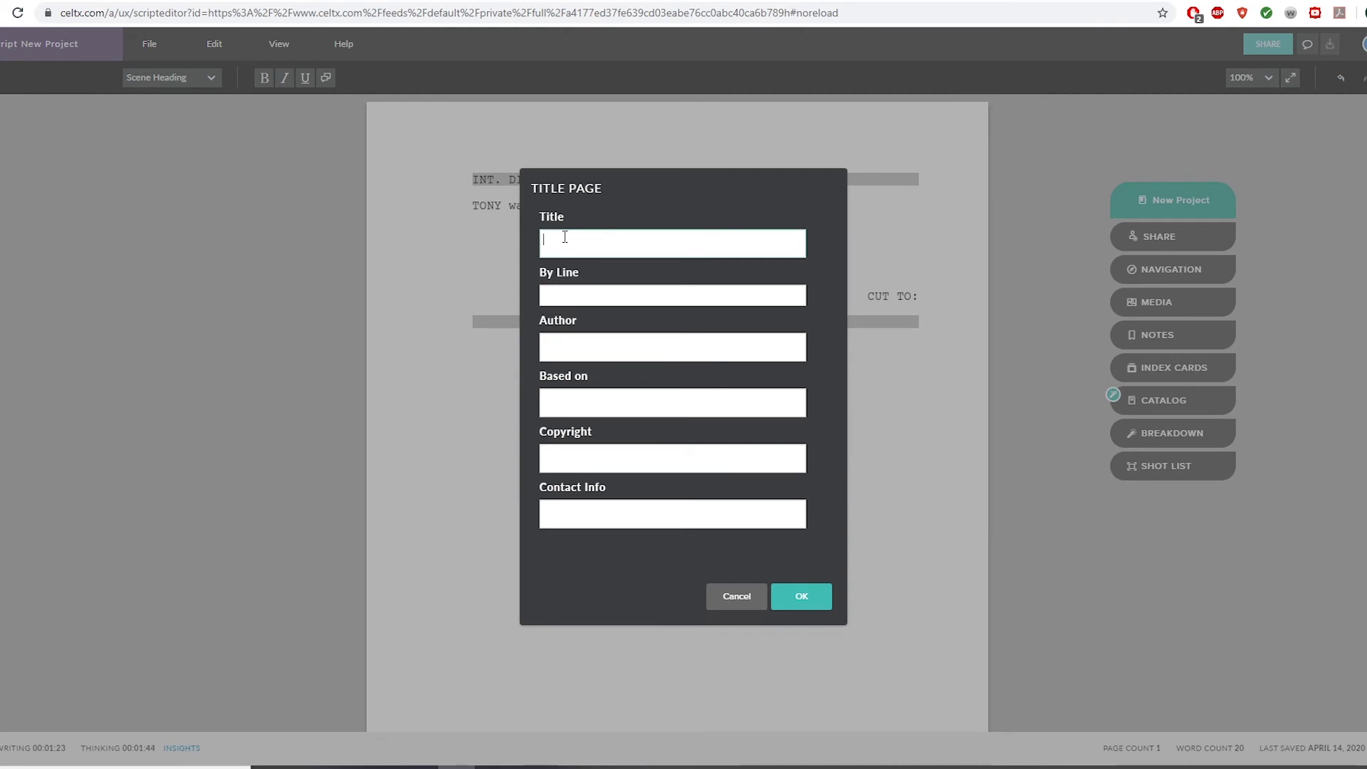
{"action": "type", "text": "A Bear in the Dinbe"}
{"action": "key", "text": "BackSpace"}
{"action": "key", "text": "BackSpace"}
{"action": "type", "text": "er"}
{"action": "key", "text": "Tab"}
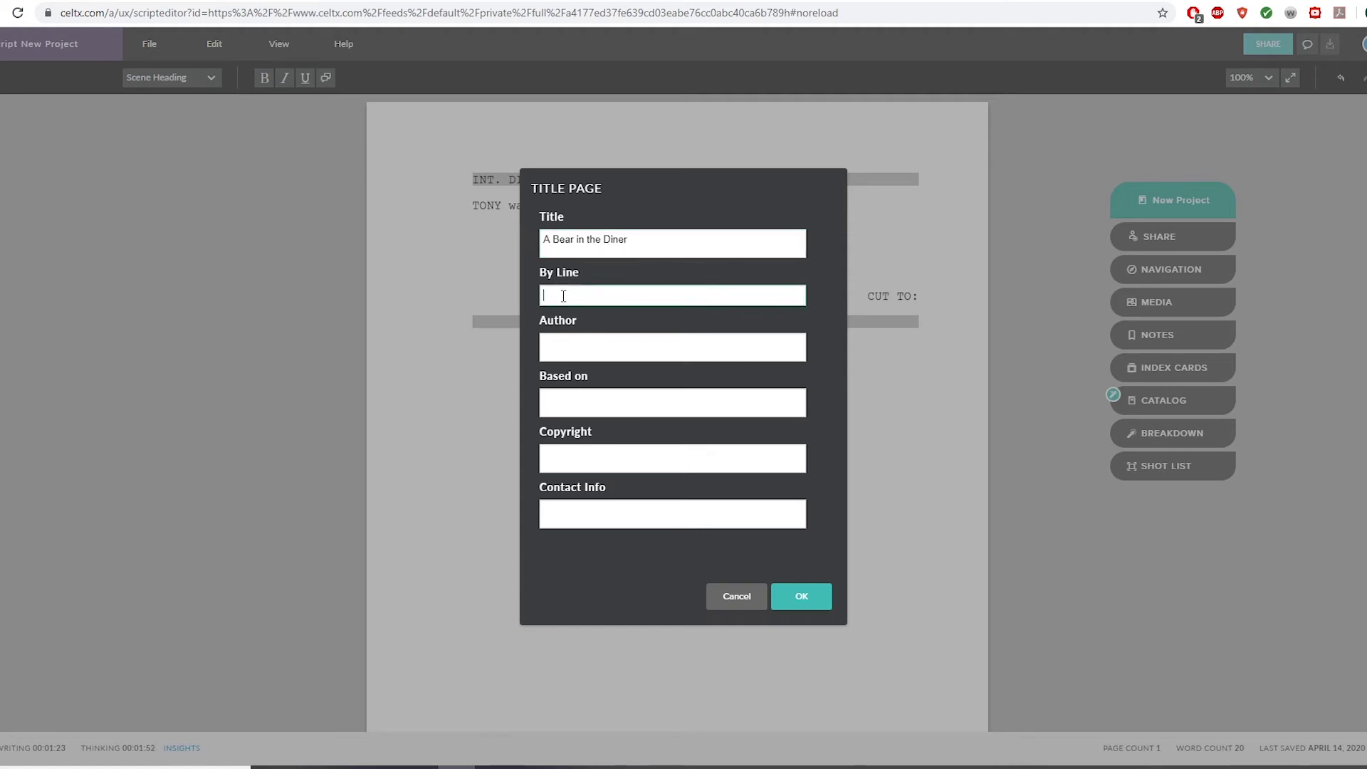
{"action": "type", "text": "By"}
{"action": "left_click", "coordinate": [577, 338]}
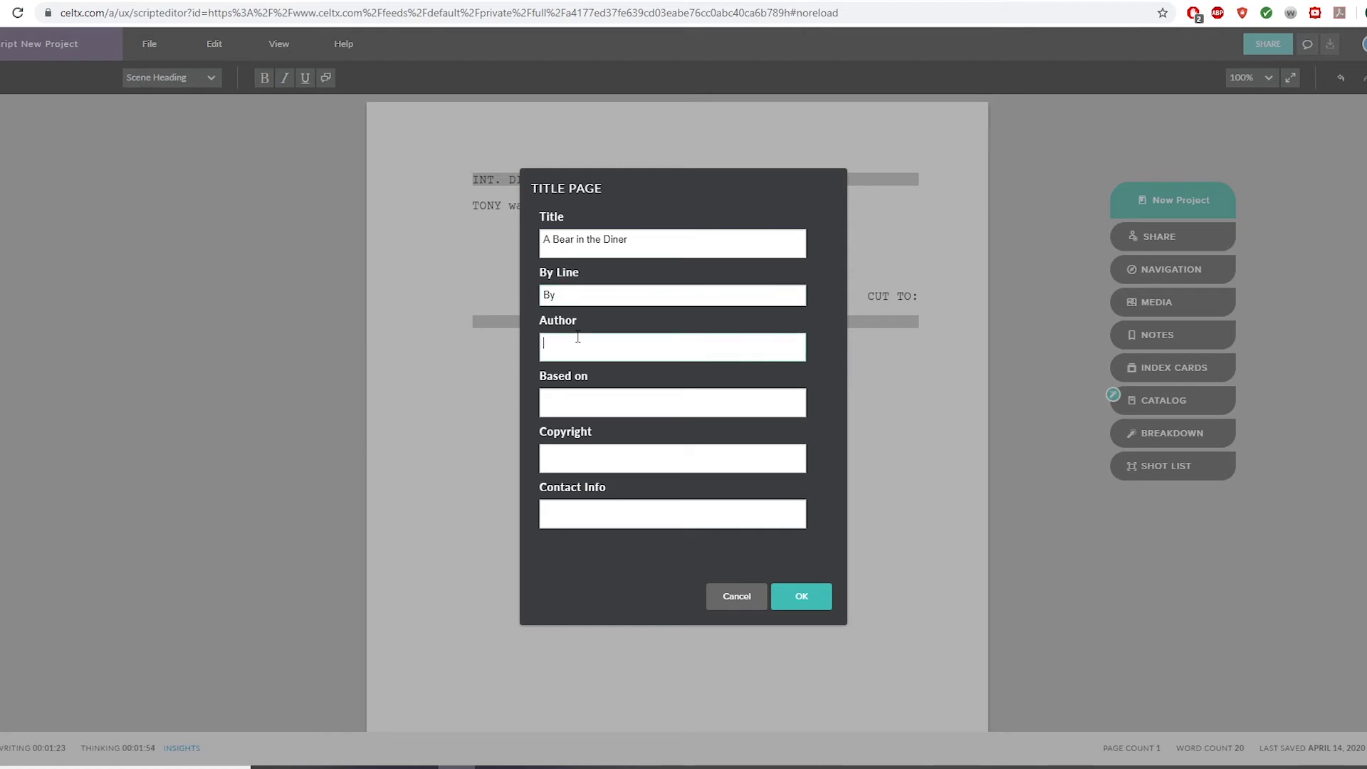
{"action": "type", "text": "Logan"}
{"action": "left_click", "coordinate": [796, 596]}
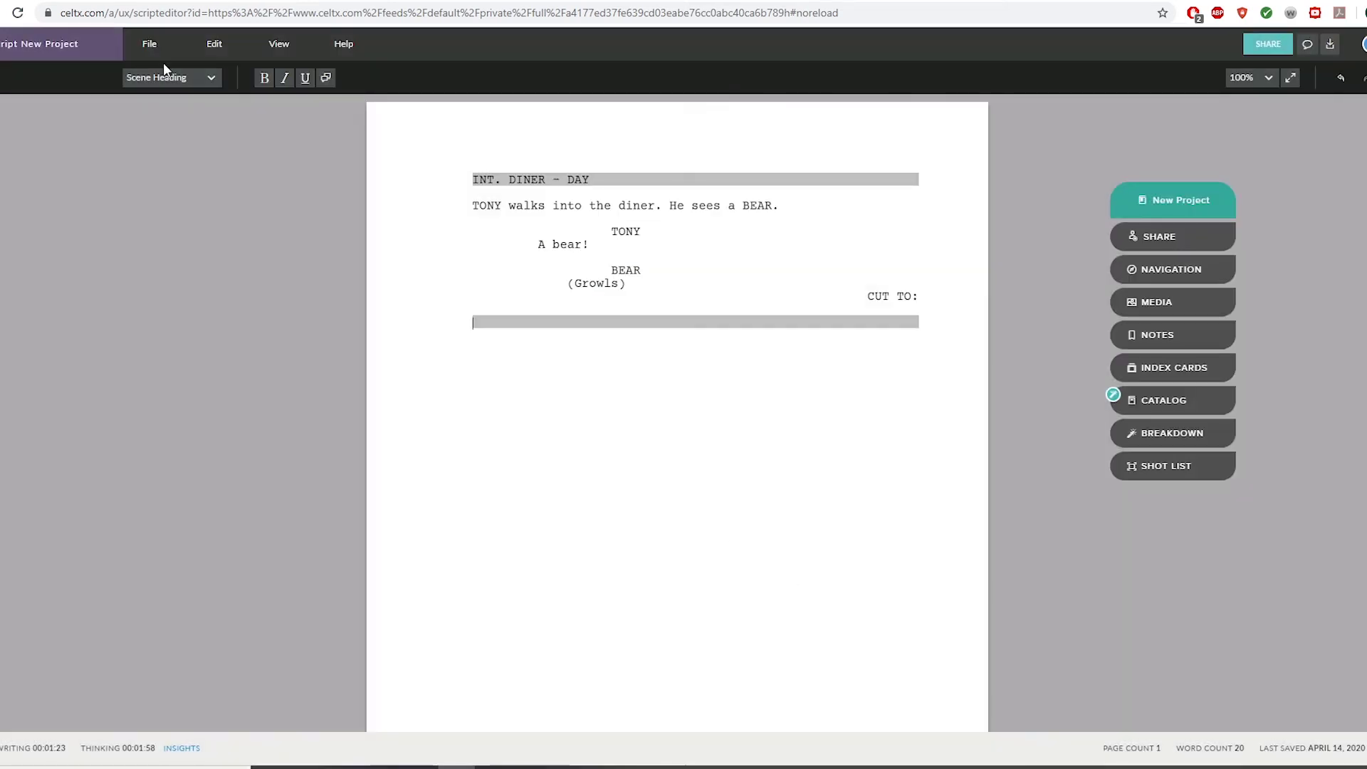
{"action": "left_click", "coordinate": [158, 47]}
{"action": "left_click", "coordinate": [206, 237]}
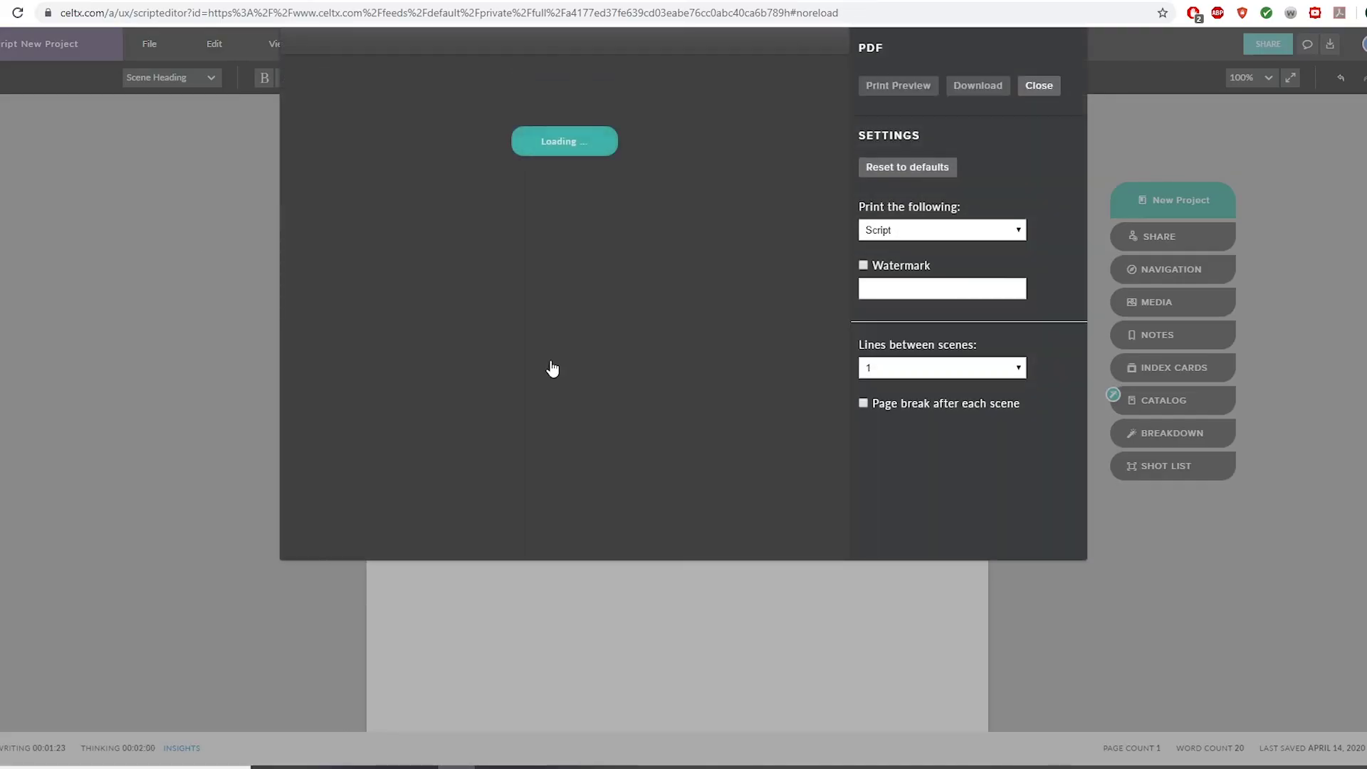
{"action": "scroll", "coordinate": [562, 385], "scroll_direction": "down", "scroll_amount": 5}
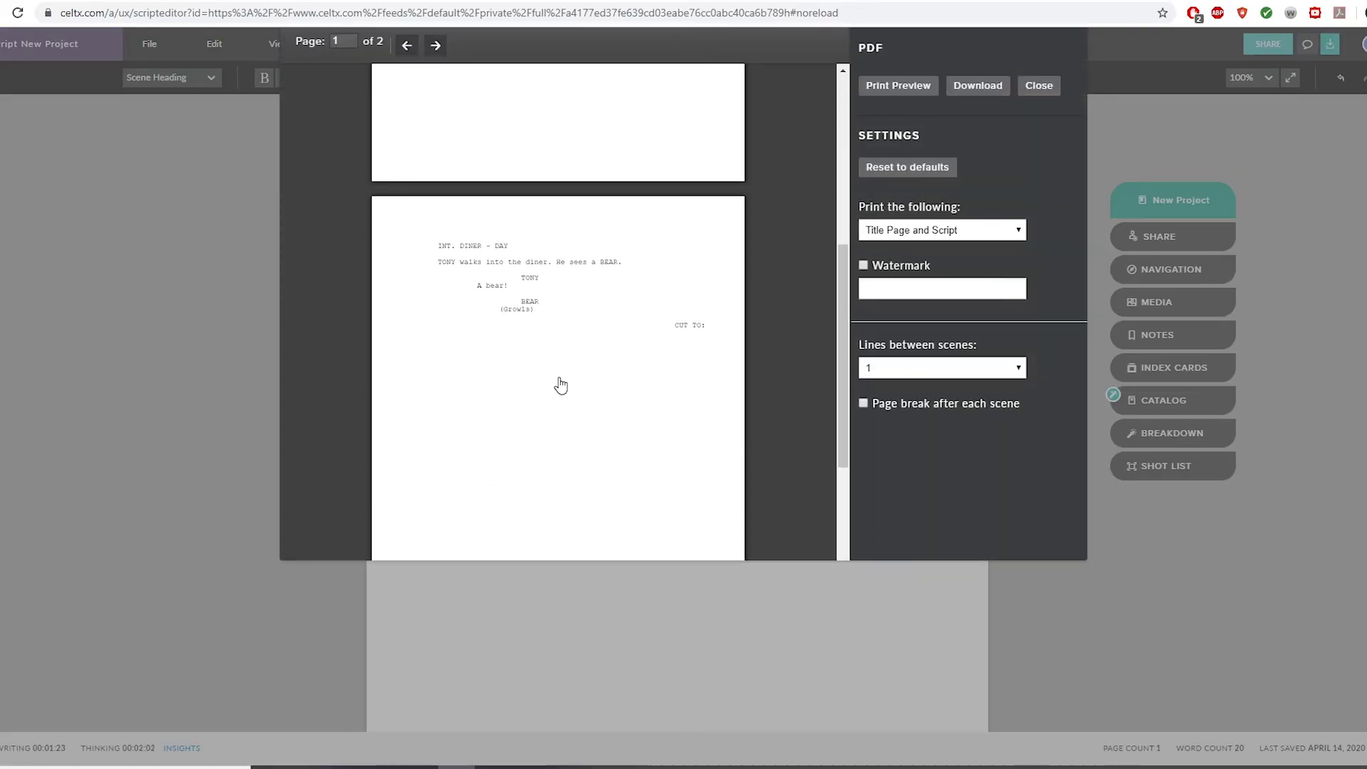
{"action": "scroll", "coordinate": [557, 388], "scroll_direction": "up", "scroll_amount": 2}
{"action": "scroll", "coordinate": [555, 390], "scroll_direction": "up", "scroll_amount": 5}
{"action": "scroll", "coordinate": [556, 384], "scroll_direction": "down", "scroll_amount": 6}
{"action": "scroll", "coordinate": [556, 386], "scroll_direction": "up", "scroll_amount": 1}
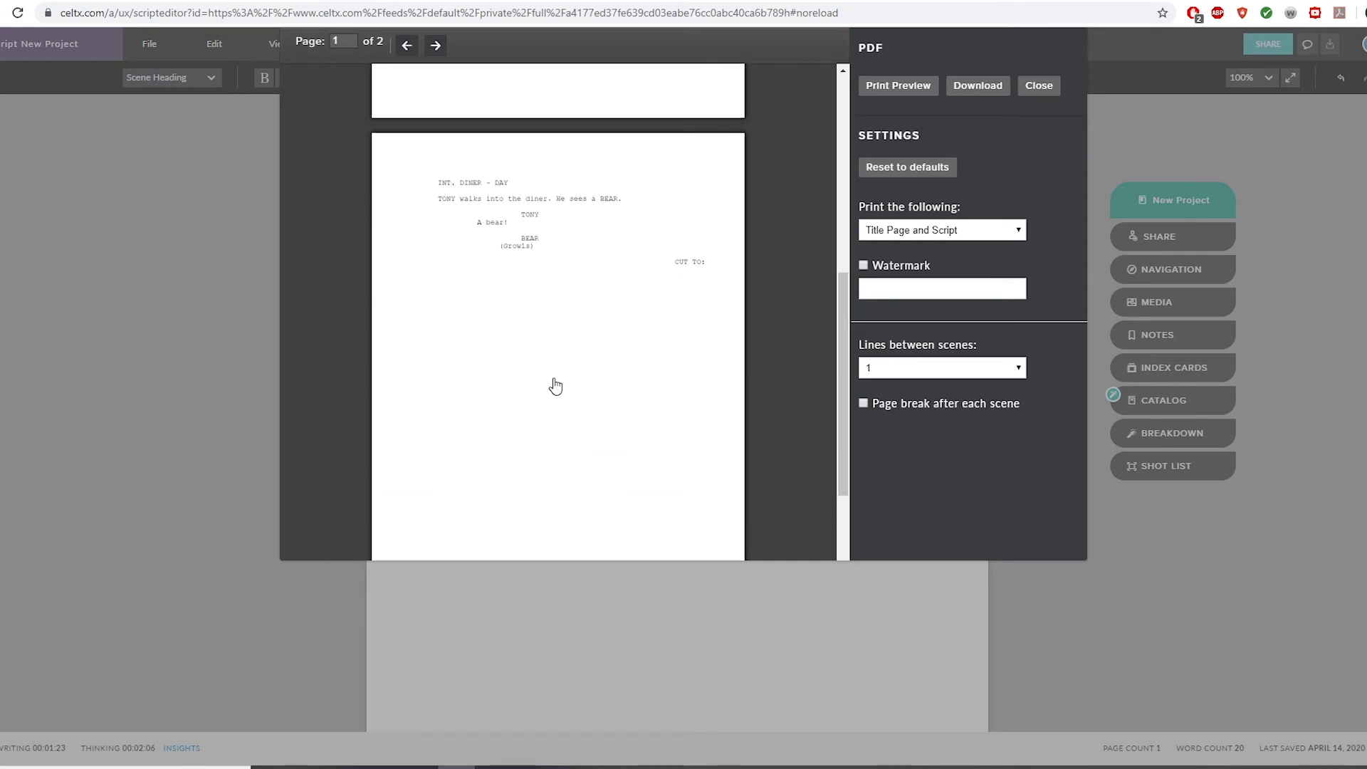
{"action": "left_click", "coordinate": [1055, 86]}
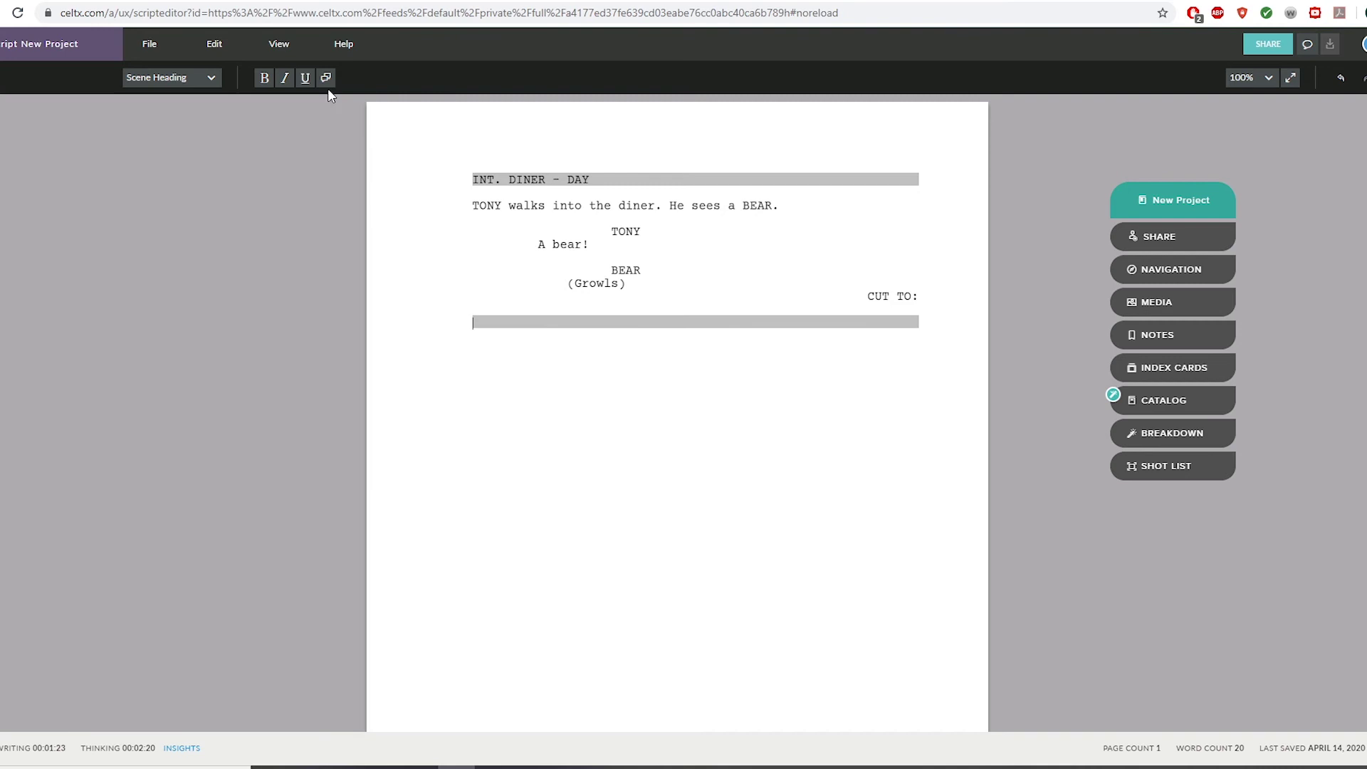
Step: Insert dual dialogue after (Growls): TONY says 'Oh my God.' beside BEAR saying 'Hi.'
{"action": "left_click", "coordinate": [647, 283]}
{"action": "key", "text": "Return"}
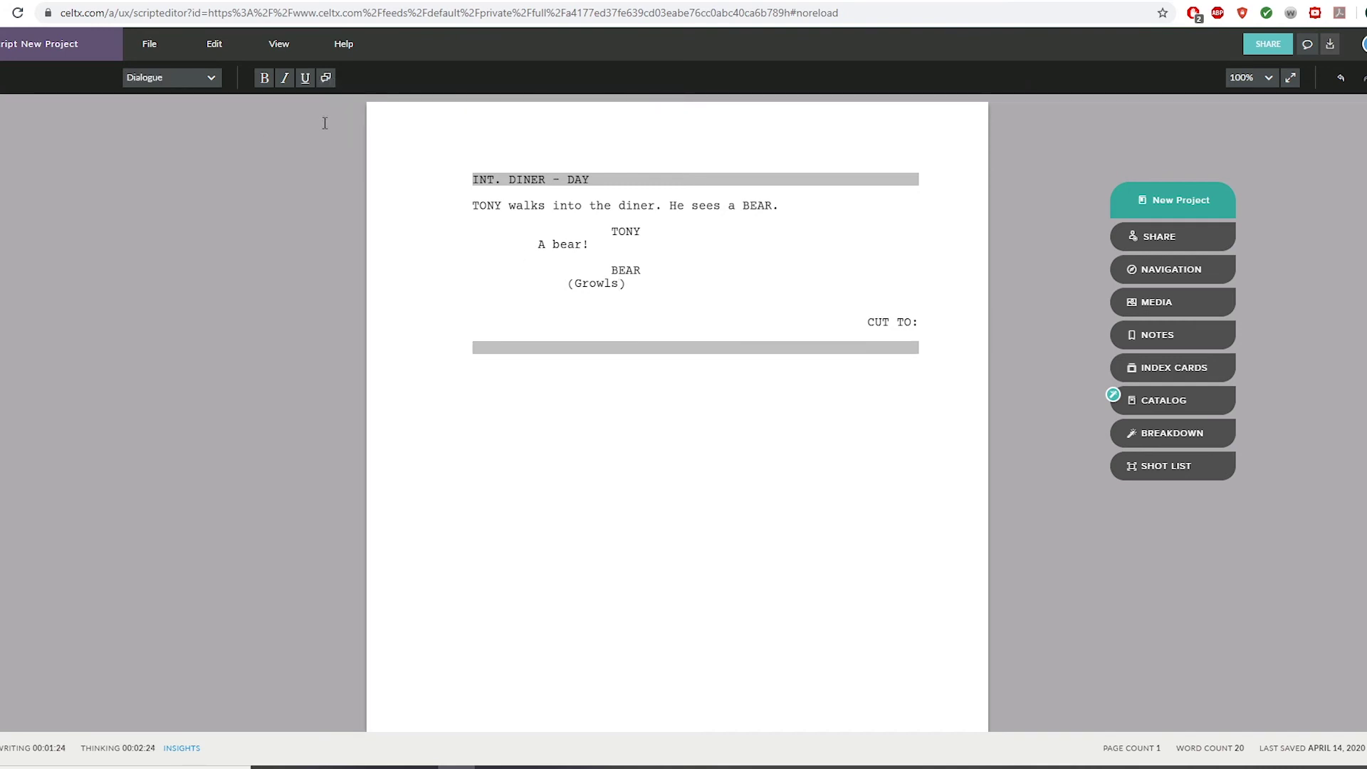
{"action": "left_click", "coordinate": [326, 78]}
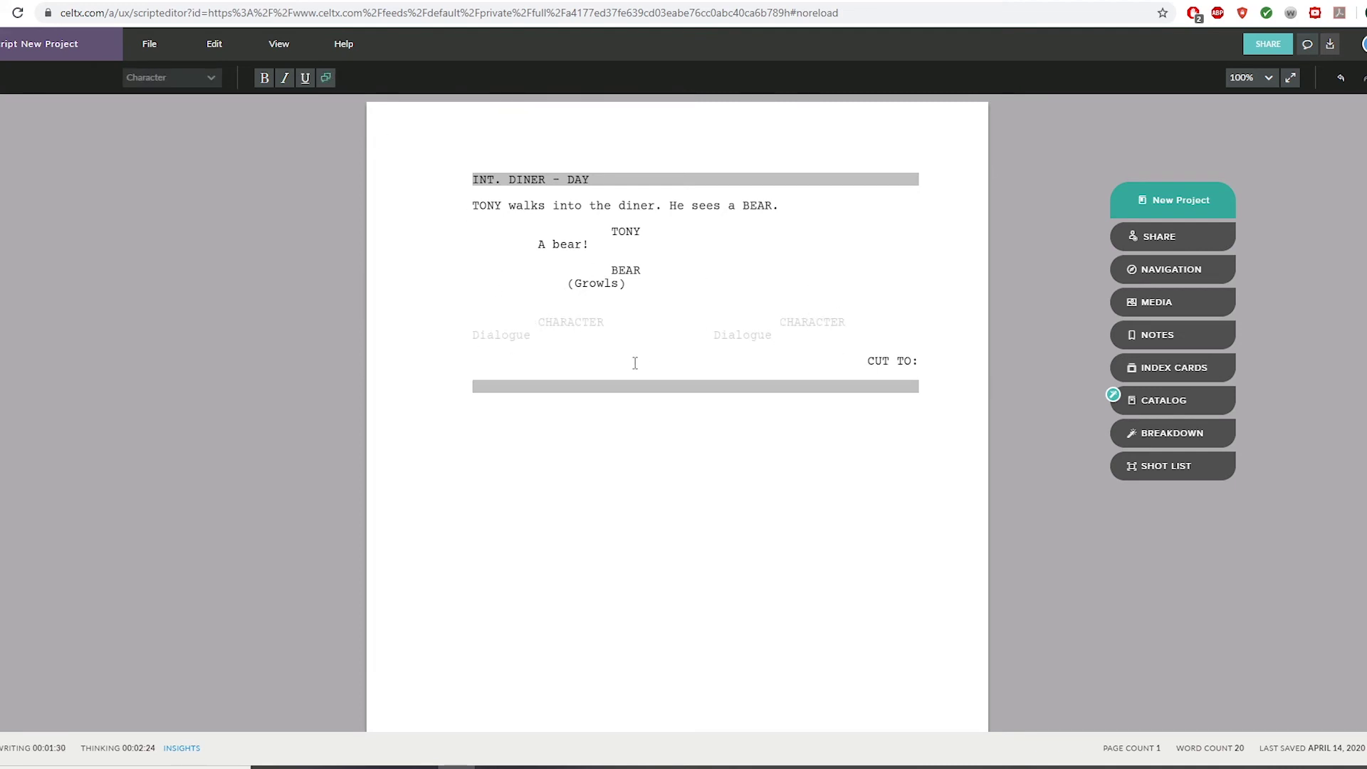
{"action": "type", "text": "TONY "}
{"action": "type", "text": "BEAR"}
{"action": "left_click", "coordinate": [733, 337]}
{"action": "type", "text": "Hi."}
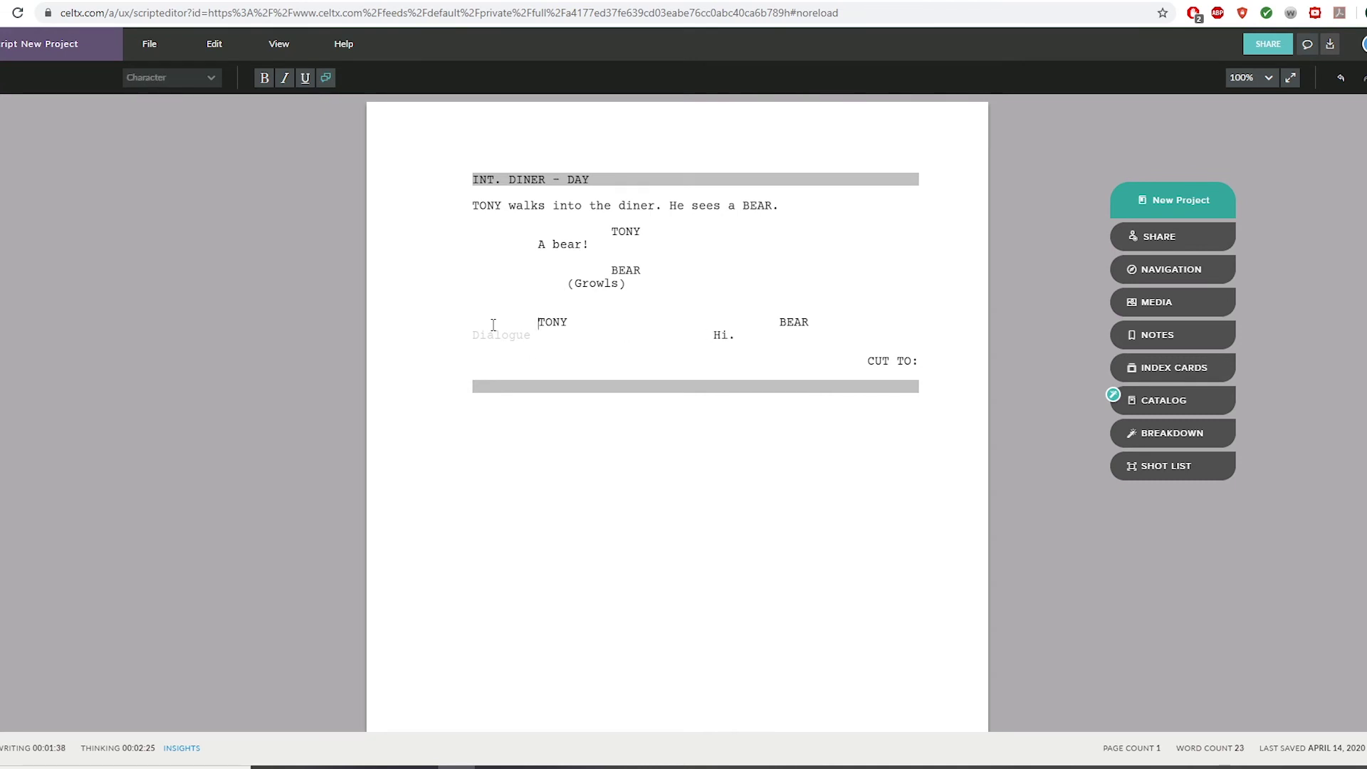
{"action": "left_click", "coordinate": [489, 340]}
{"action": "type", "text": "Oh my God."}
{"action": "scroll", "coordinate": [522, 314], "scroll_direction": "down", "scroll_amount": 2}
{"action": "scroll", "coordinate": [522, 314], "scroll_direction": "up", "scroll_amount": 2}
{"action": "left_click", "coordinate": [159, 56]}
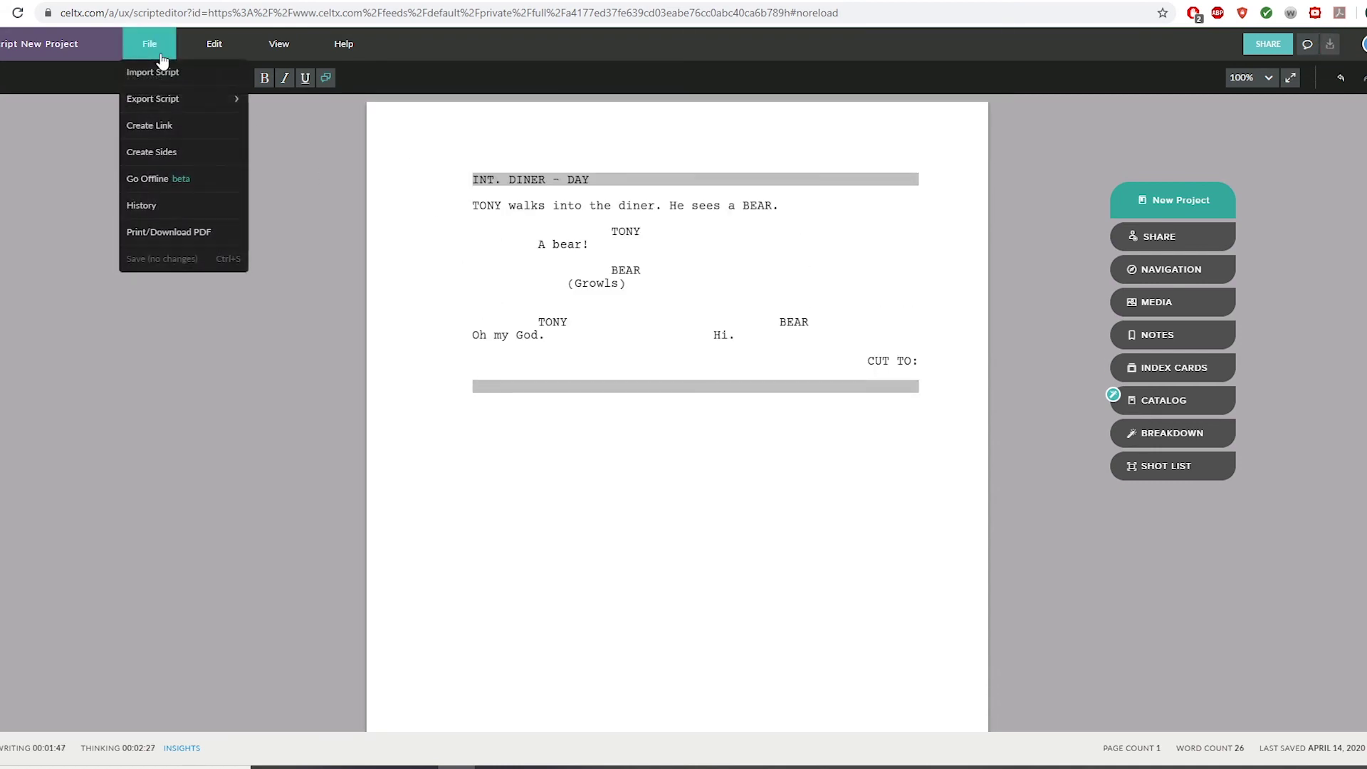
{"action": "left_click", "coordinate": [141, 205]}
{"action": "scroll", "coordinate": [139, 312], "scroll_direction": "down", "scroll_amount": 5}
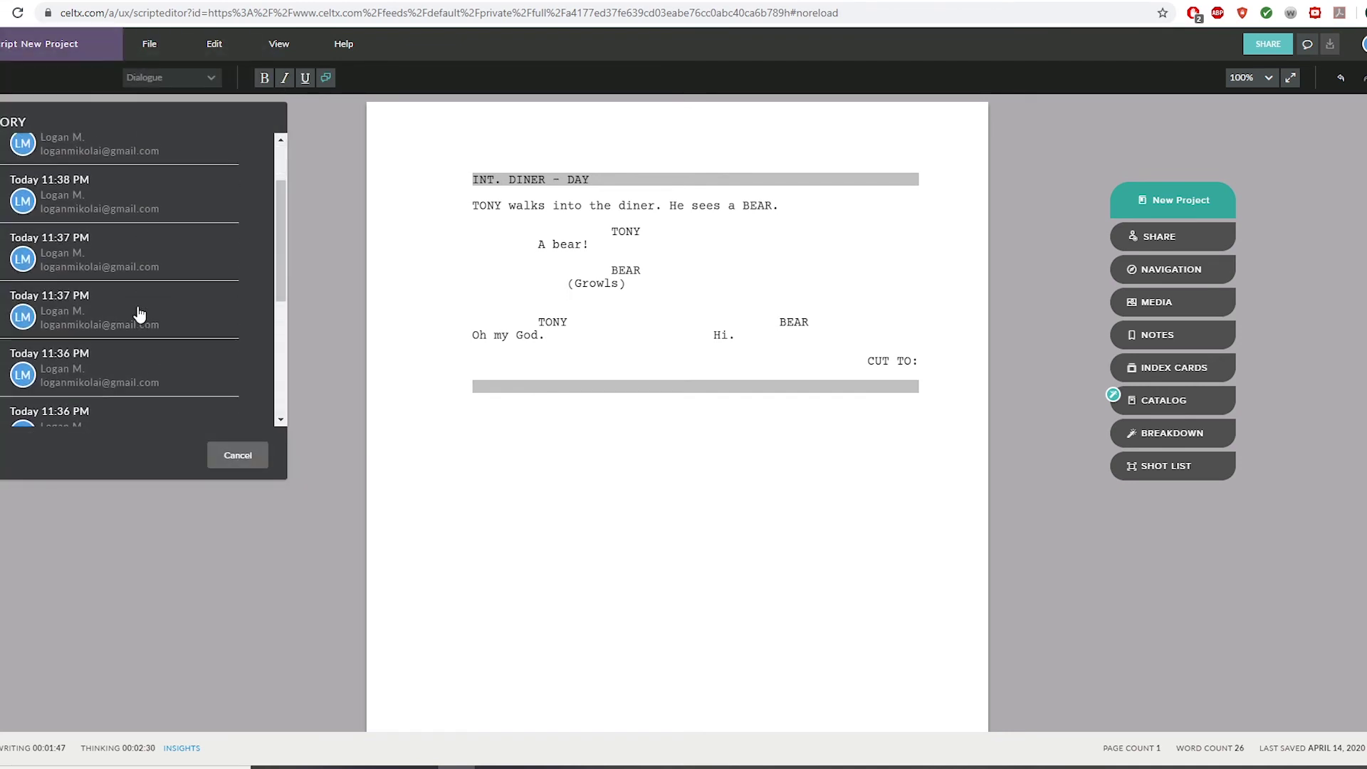
{"action": "scroll", "coordinate": [139, 314], "scroll_direction": "up", "scroll_amount": 5}
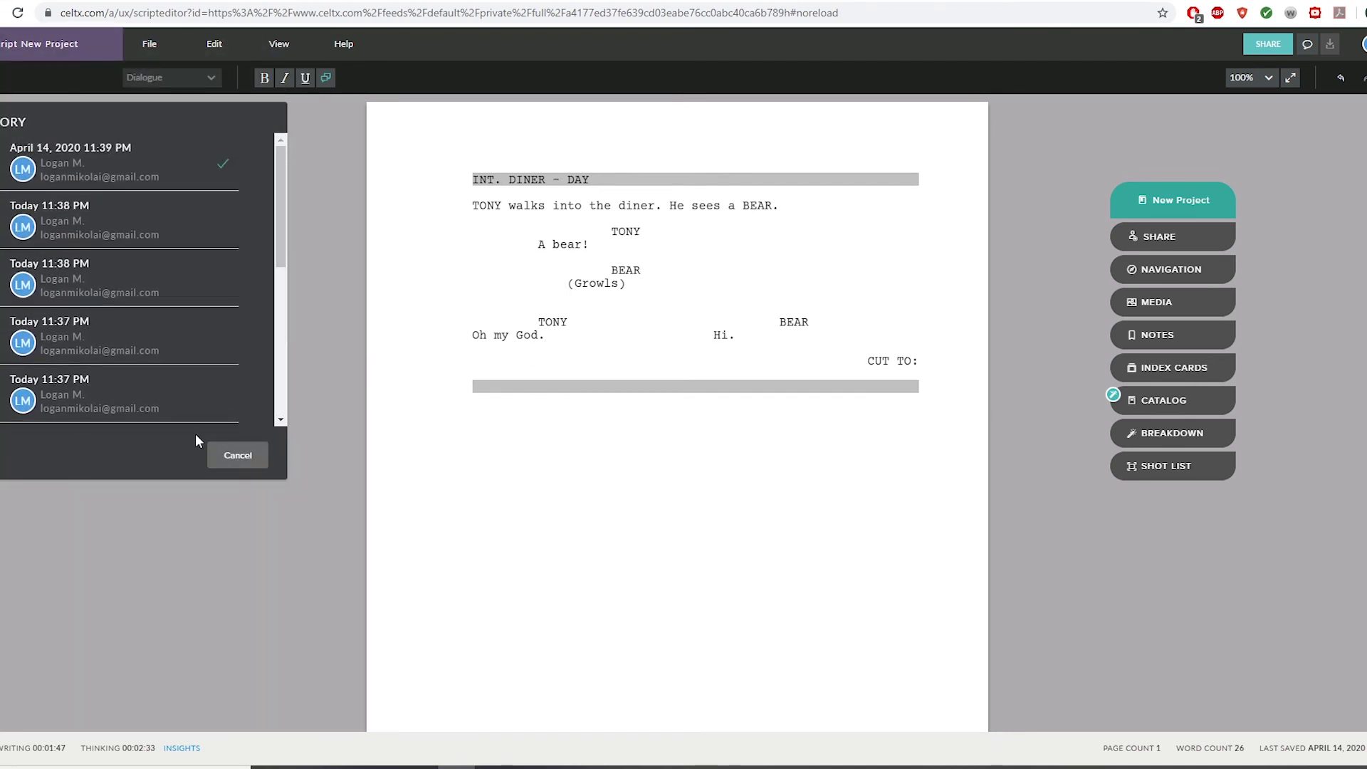
{"action": "left_click", "coordinate": [240, 461]}
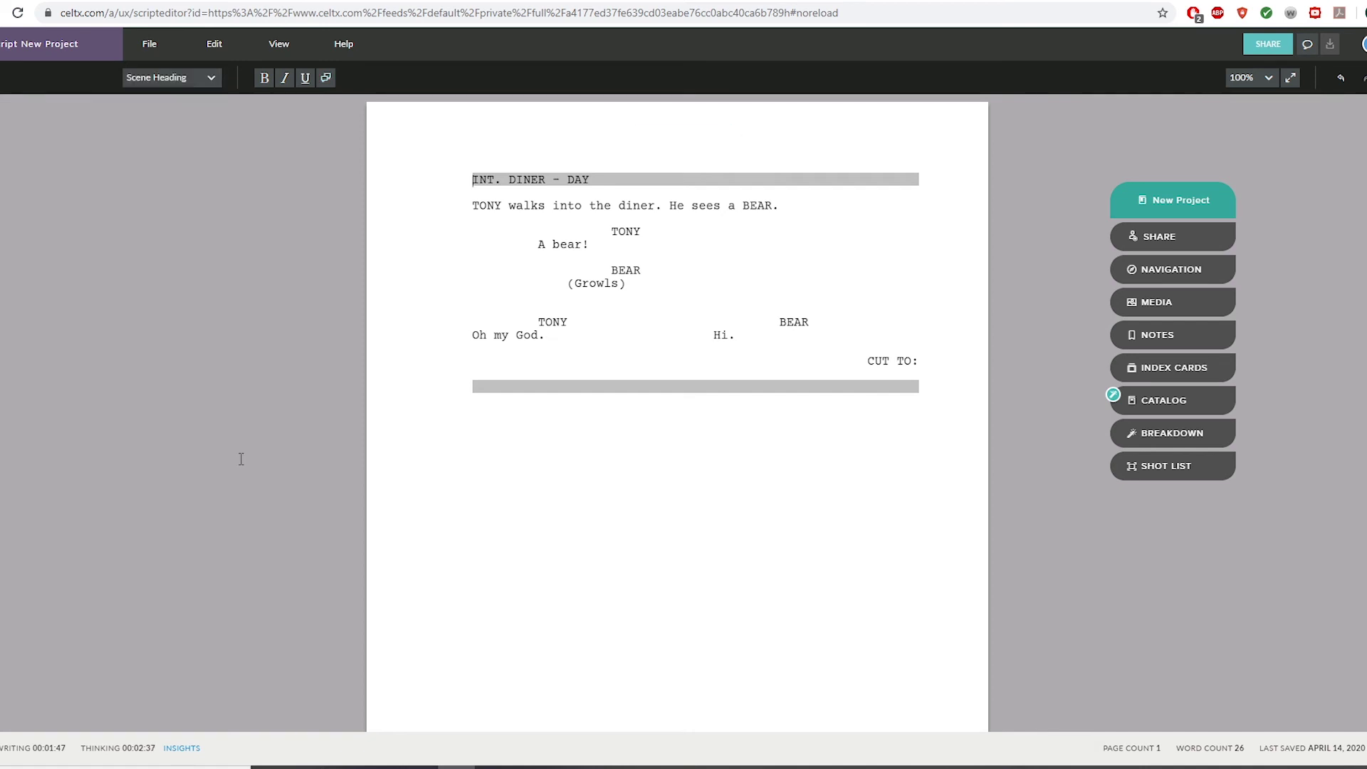
Step: Scroll through the Index Cards view listing the scenes, starting with INT. DINER - DAY
{"action": "scroll", "coordinate": [241, 459], "scroll_direction": "down", "scroll_amount": 3}
{"action": "scroll", "coordinate": [240, 459], "scroll_direction": "up", "scroll_amount": 3}
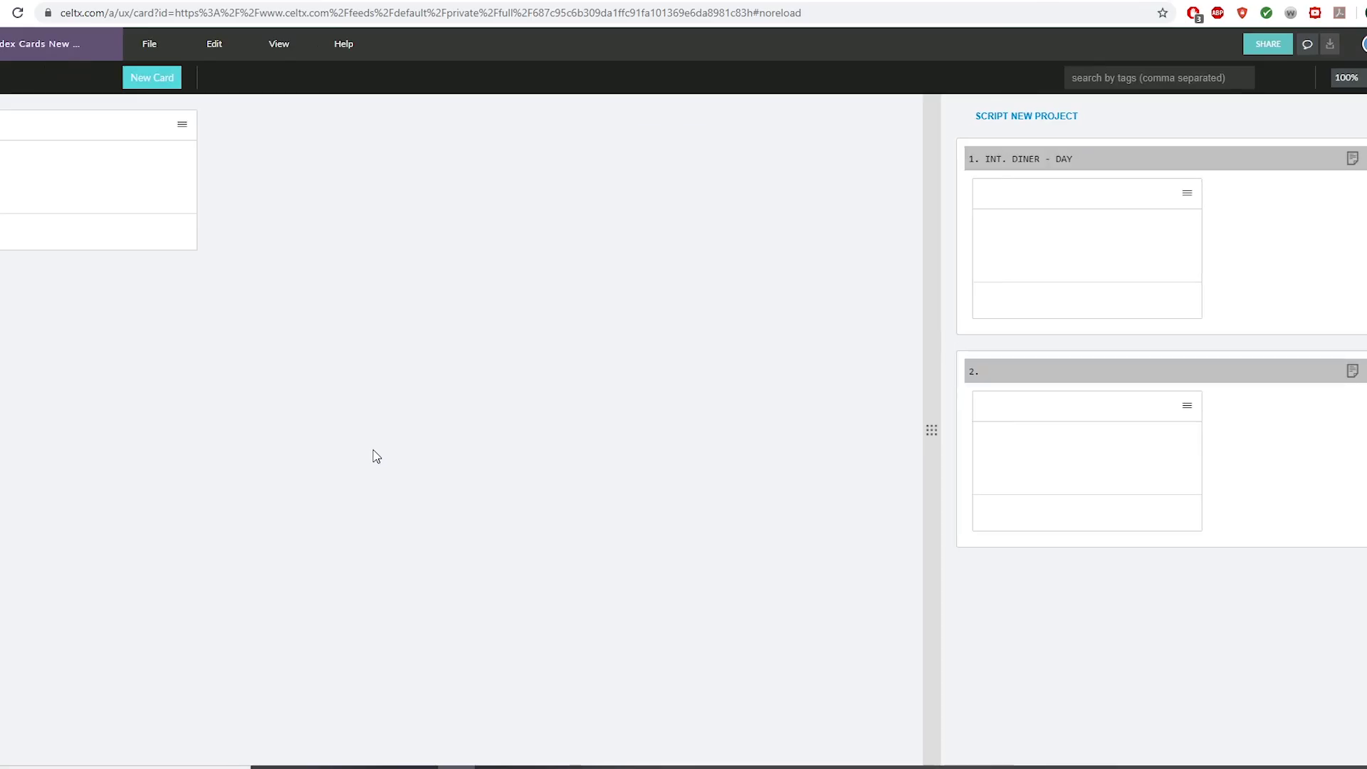
Step: Describe the first index card as a bear in a diner, add a second card, and go back
{"action": "left_click", "coordinate": [60, 182]}
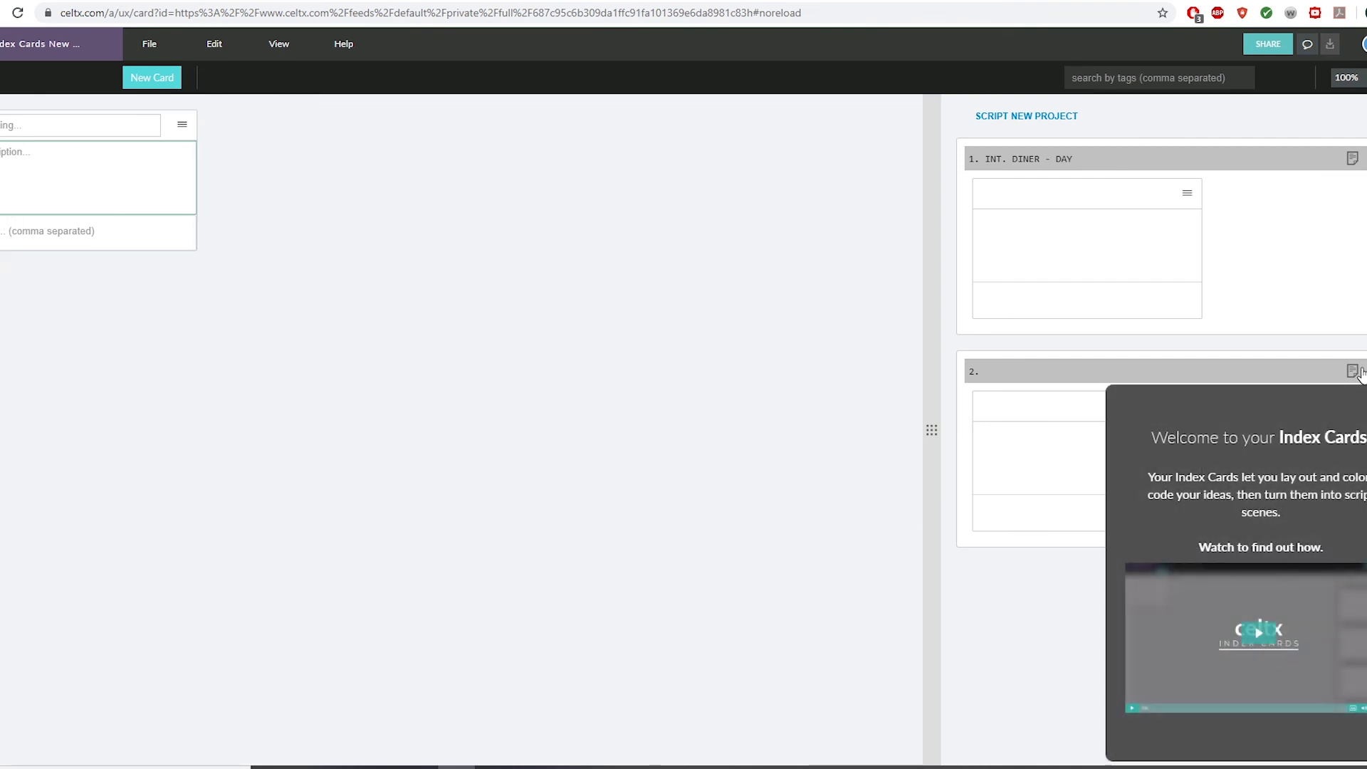
{"action": "key", "text": "Escape"}
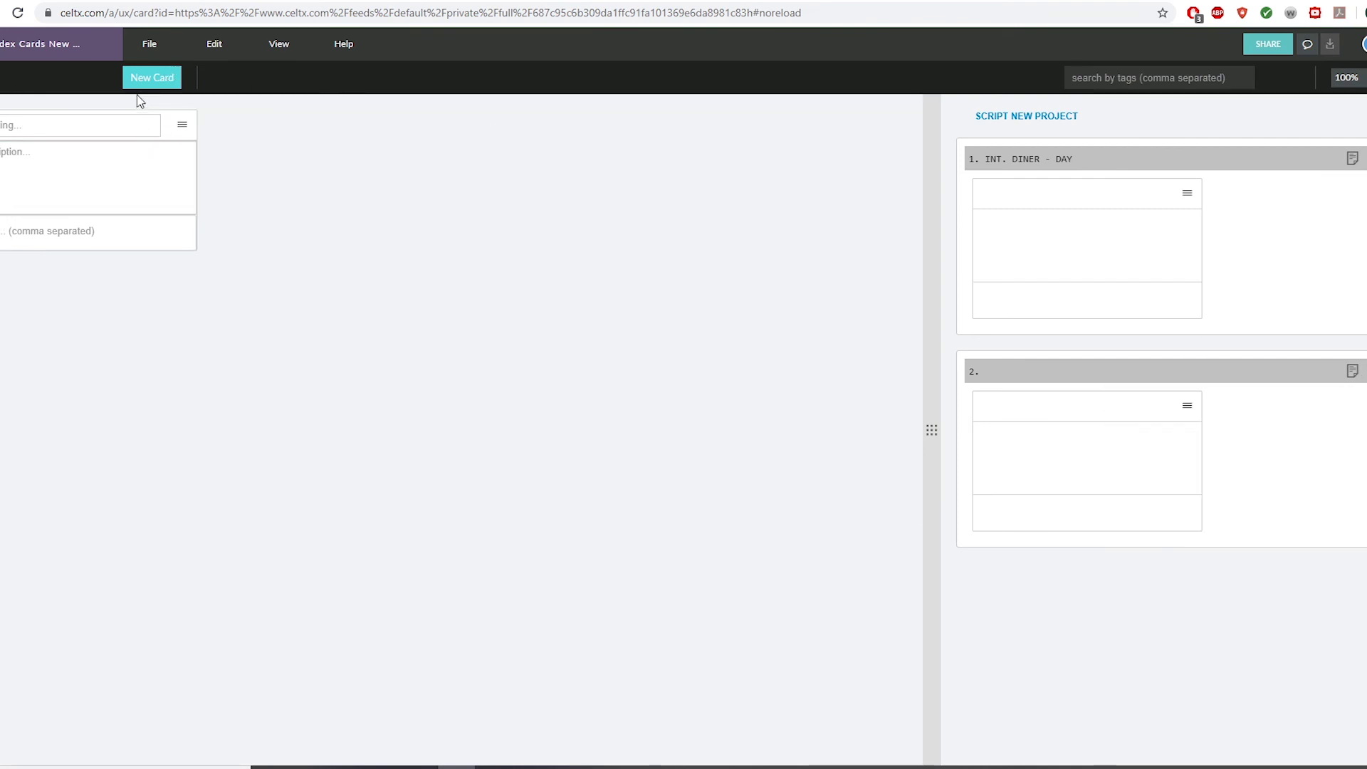
{"action": "left_click", "coordinate": [34, 131]}
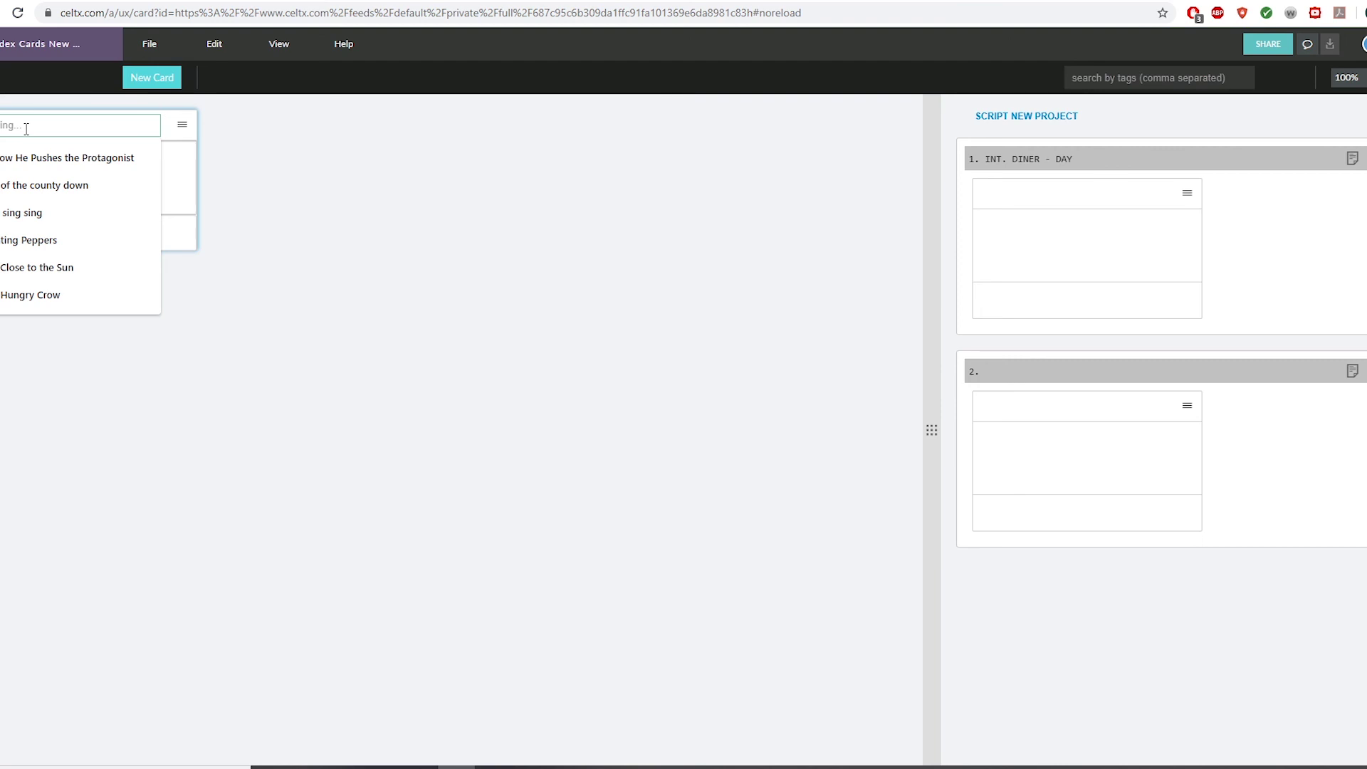
{"action": "key", "text": "Escape"}
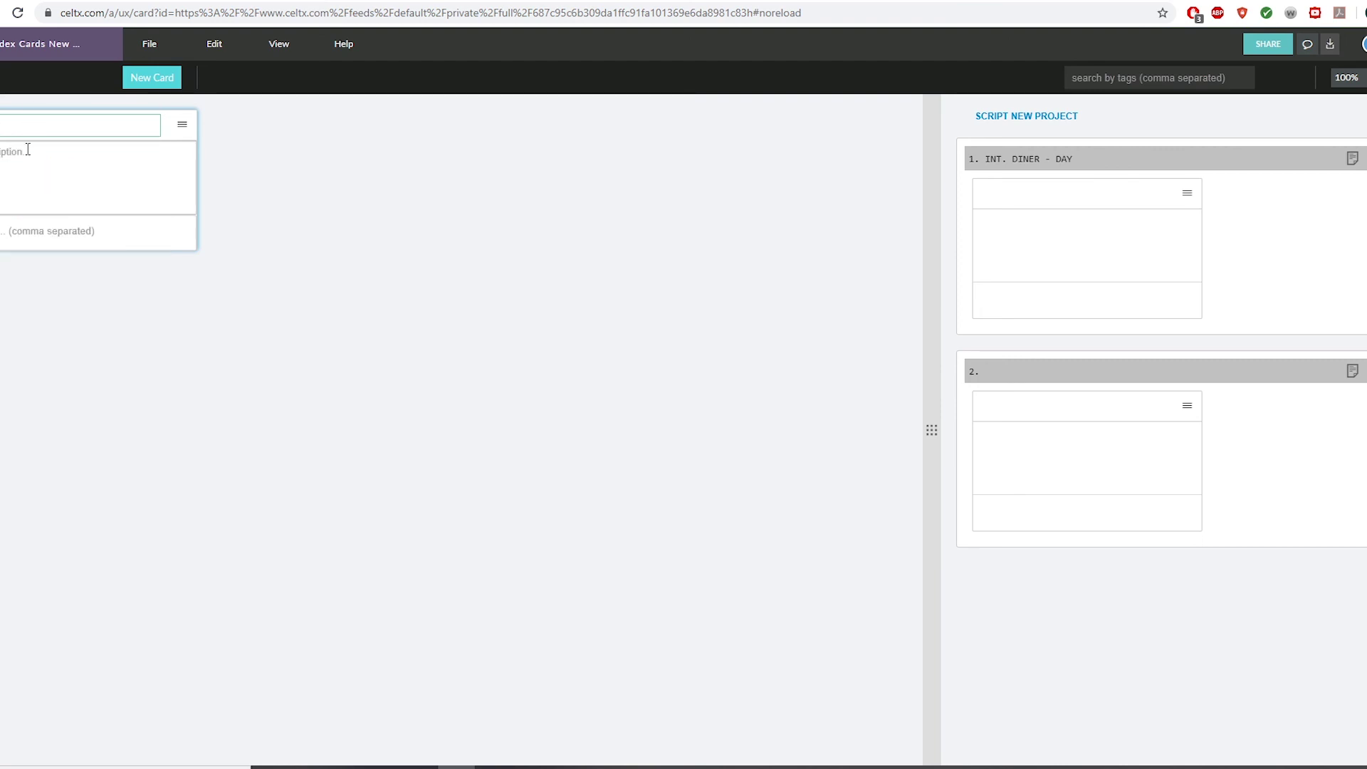
{"action": "left_click", "coordinate": [27, 150]}
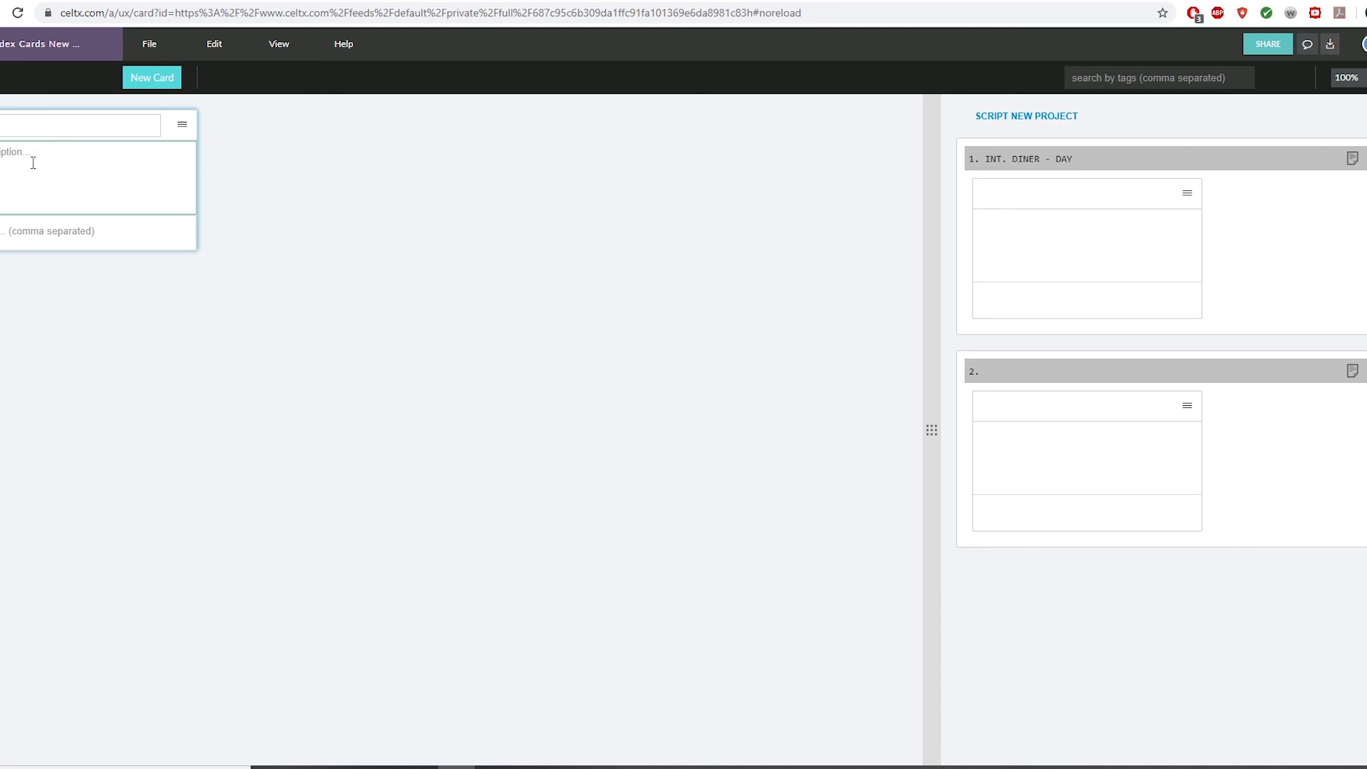
{"action": "type", "text": "T"}
{"action": "type", "text": " a bear ina  d"}
{"action": "type", "text": "iner."}
{"action": "left_click", "coordinate": [46, 151]}
{"action": "left_click", "coordinate": [152, 78]}
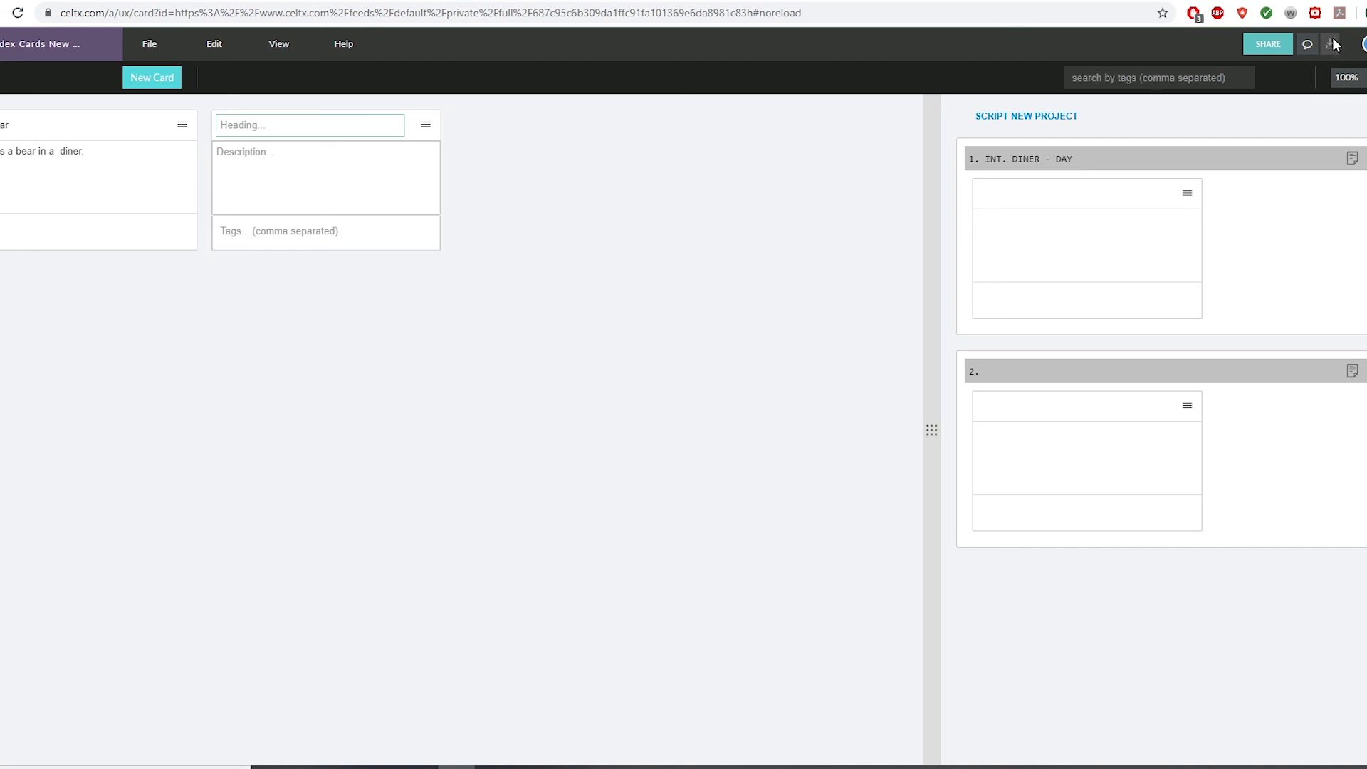
{"action": "key", "text": "alt+Left"}
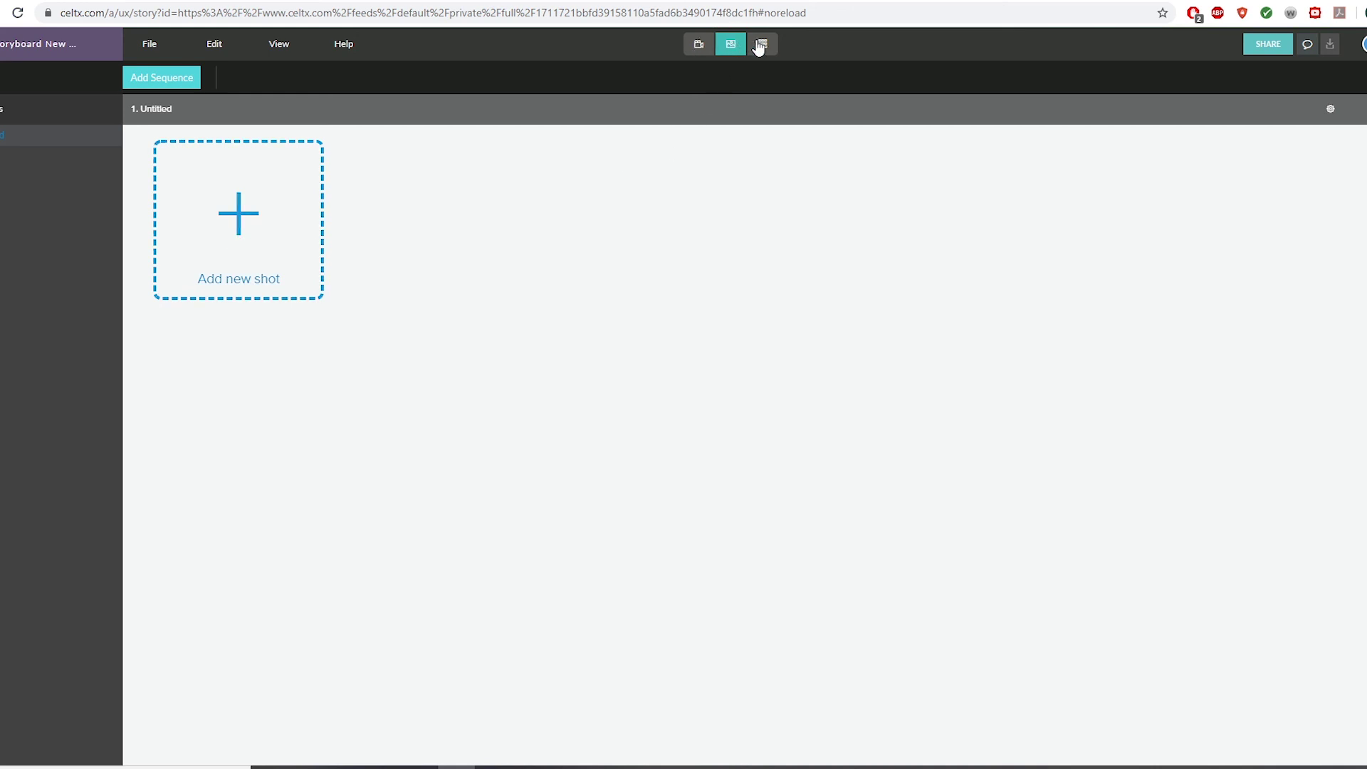
{"action": "key", "text": "alt+Left"}
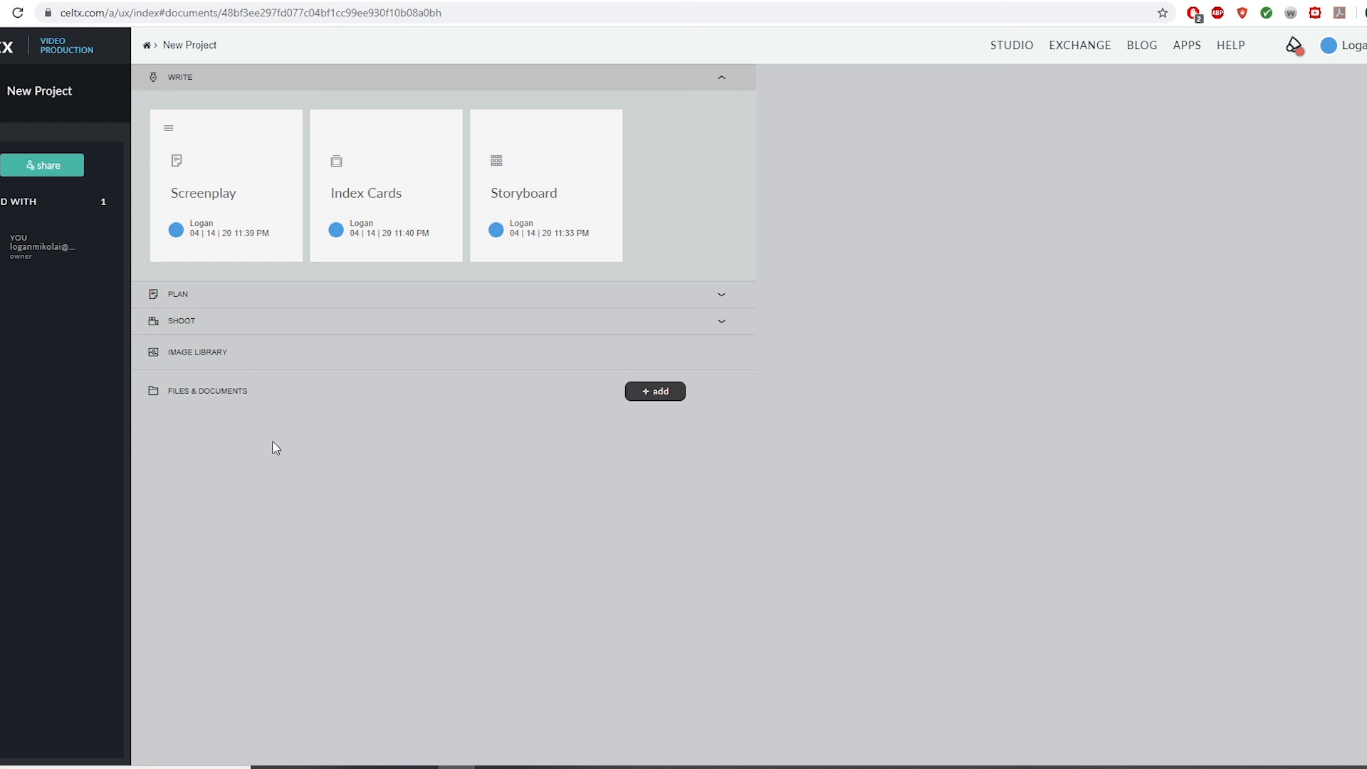
Step: Return to the Studio projects list from the home breadcrumb
{"action": "left_click", "coordinate": [148, 47]}
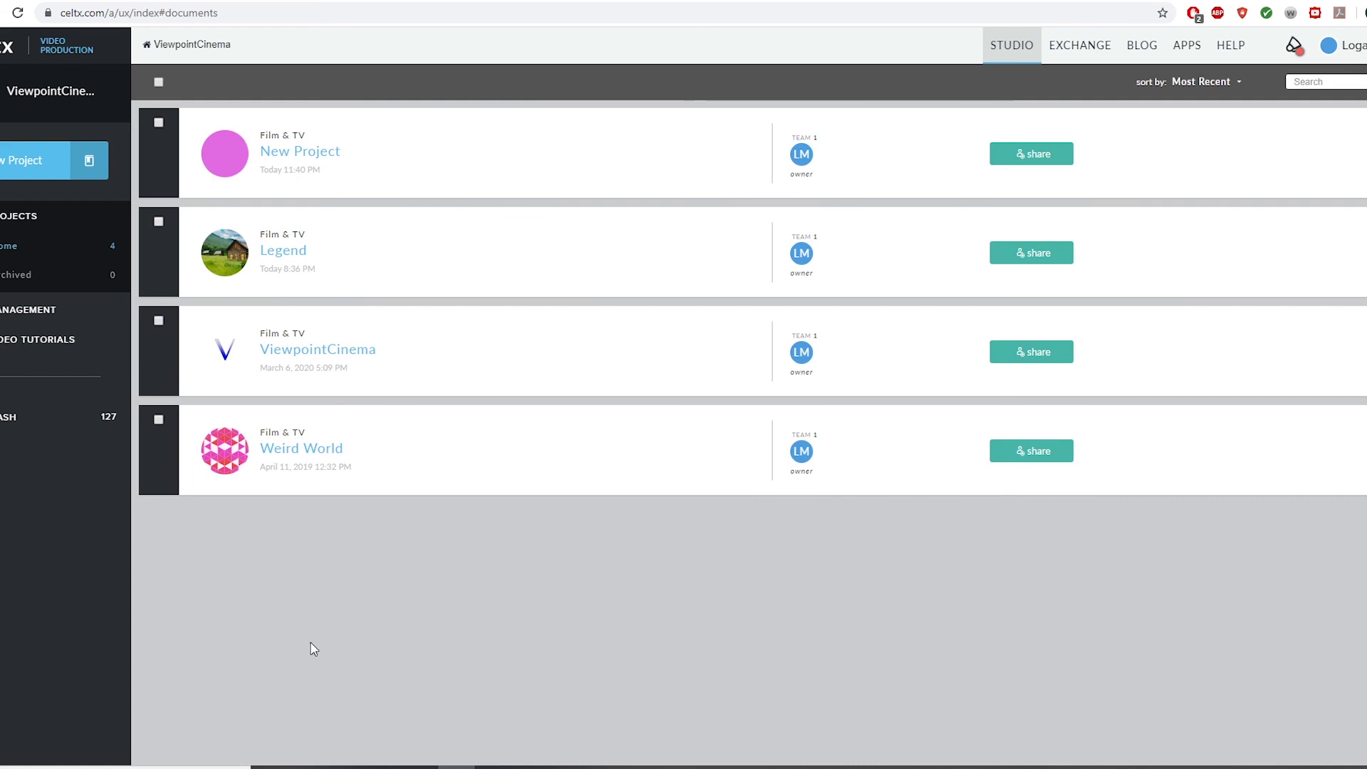